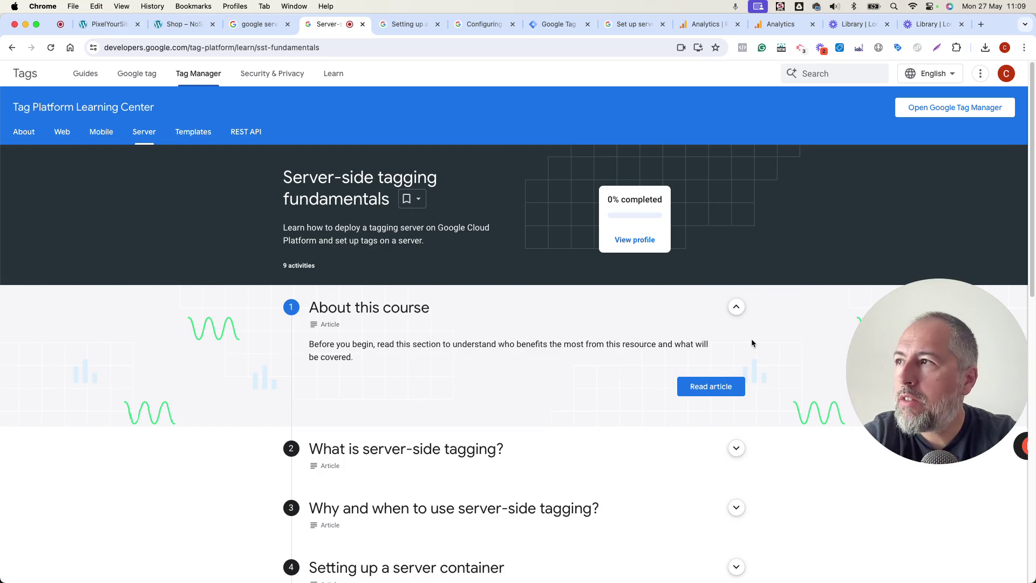
- Browse the Server-side tagging fundamentals course page and its search results
scroll(751, 340, "down", 5)
scroll(750, 338, "down", 3)
scroll(750, 338, "up", 8)
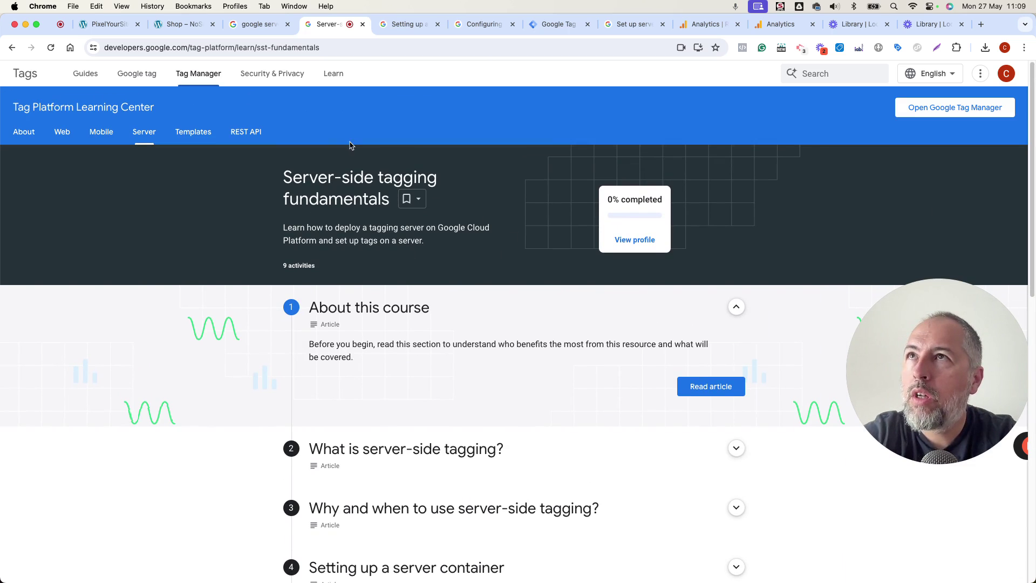
left_click(263, 27)
scroll(360, 197, "up", 2)
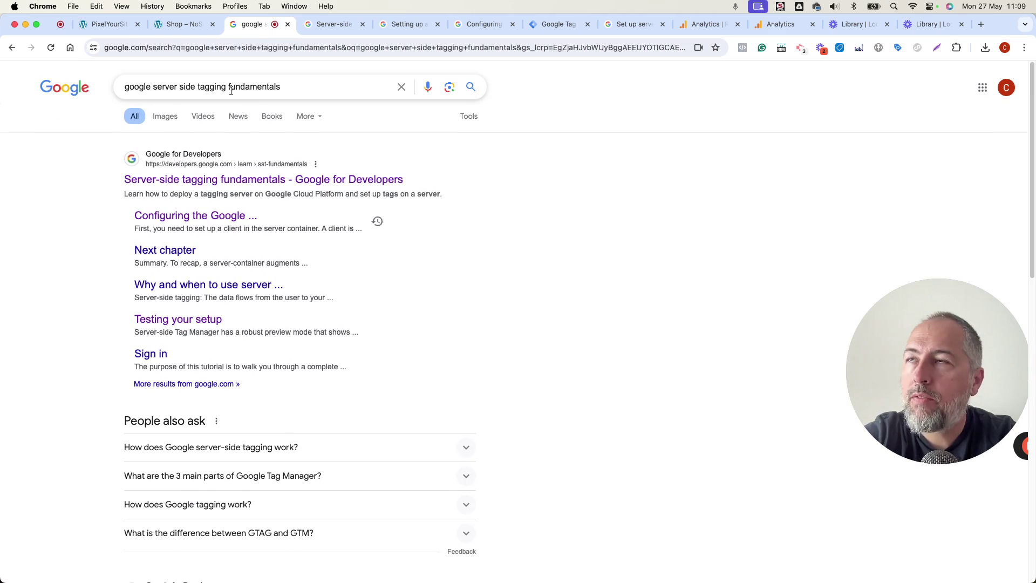
scroll(613, 245, "down", 1)
scroll(612, 245, "down", 5)
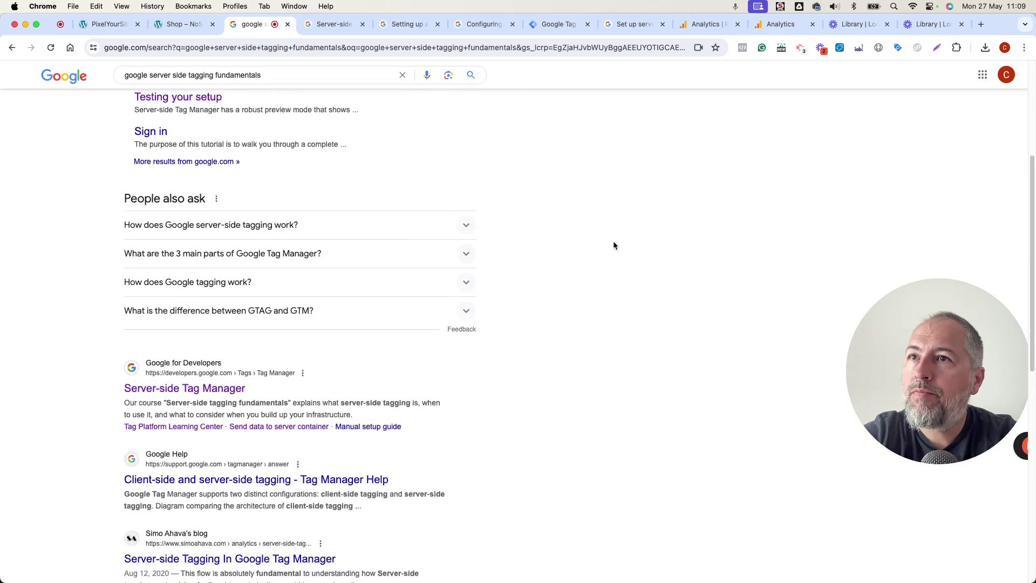
left_click(329, 30)
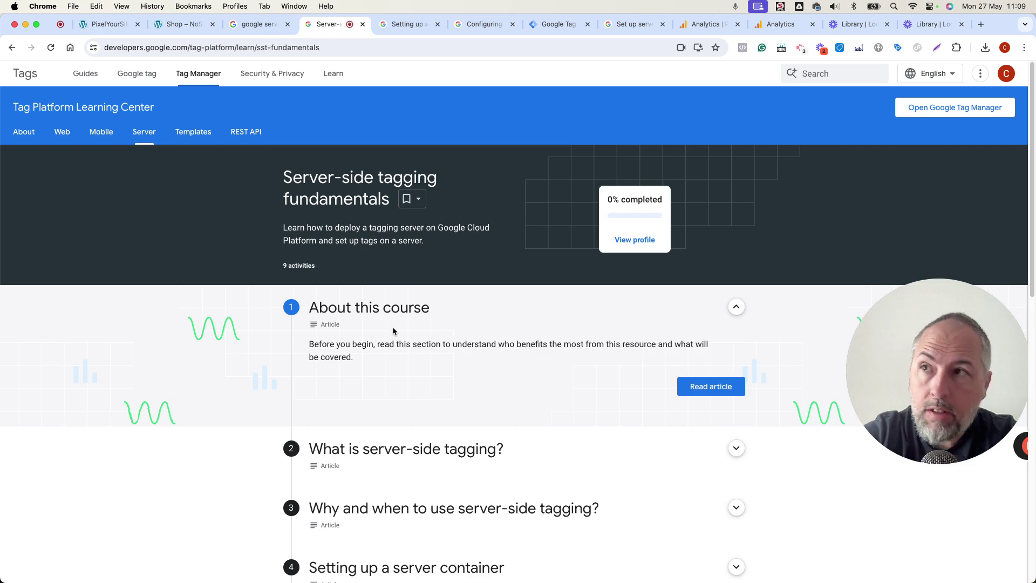
scroll(392, 331, "down", 1)
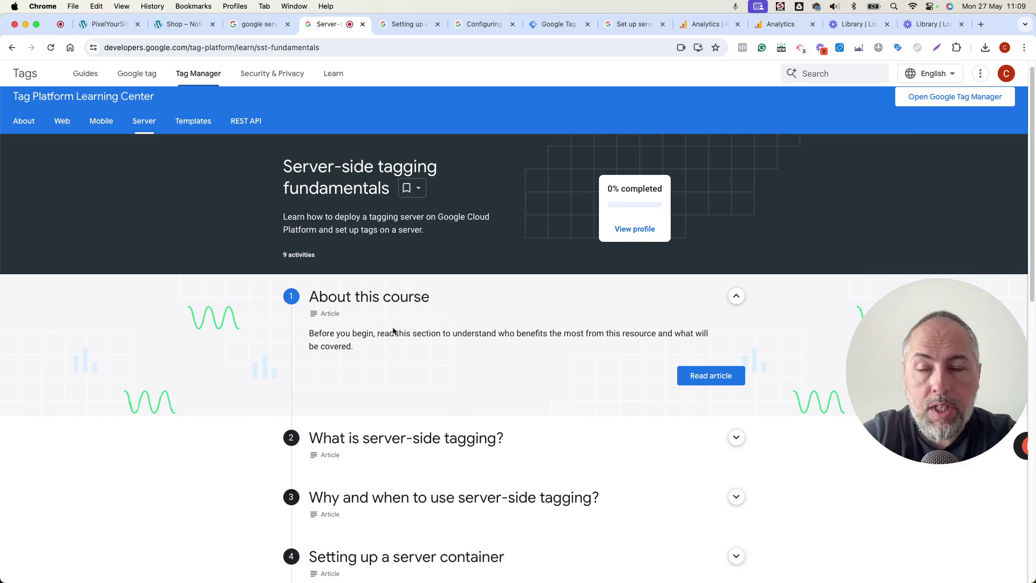
scroll(393, 330, "down", 5)
scroll(393, 331, "down", 1)
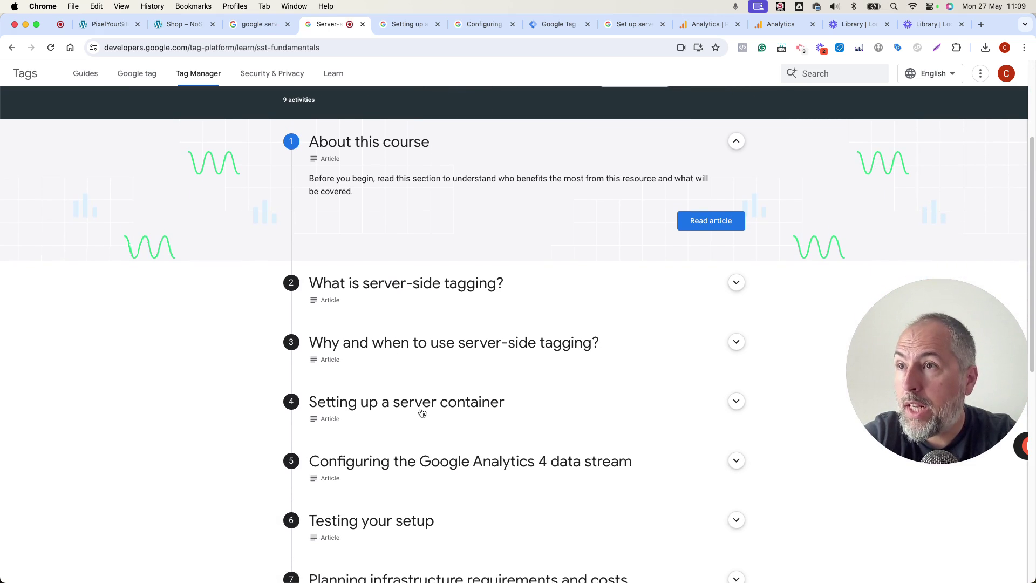
scroll(421, 413, "down", 1)
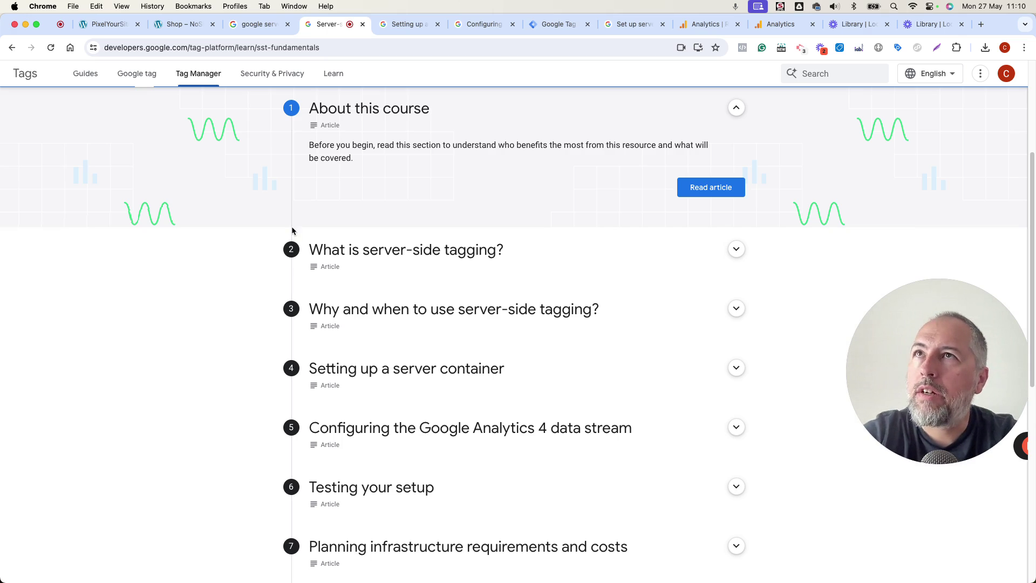
- Show PixelYourSite Pro's Google Analytics settings down to the server container URL fields
left_click(110, 24)
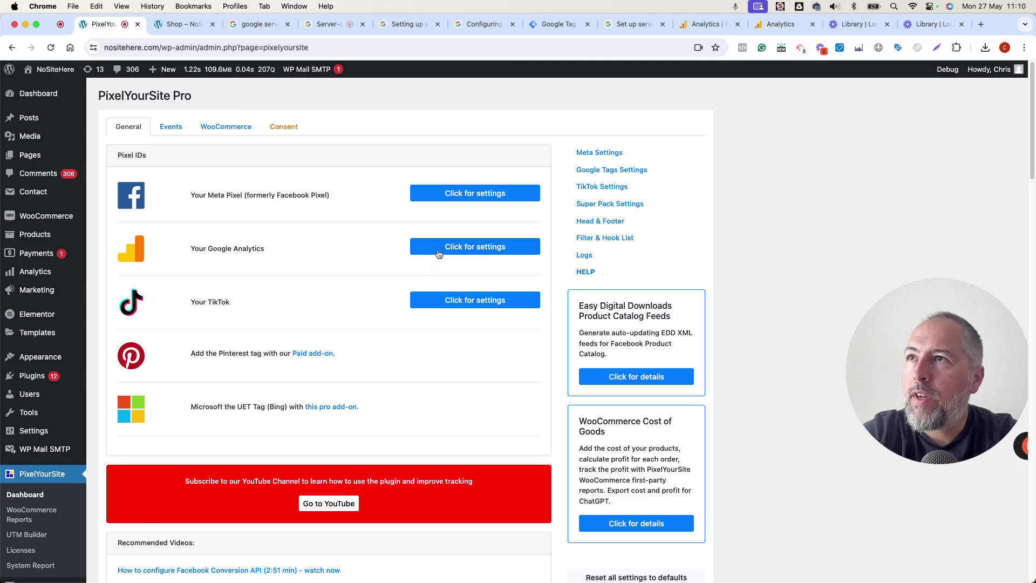
left_click(439, 247)
scroll(344, 331, "down", 5)
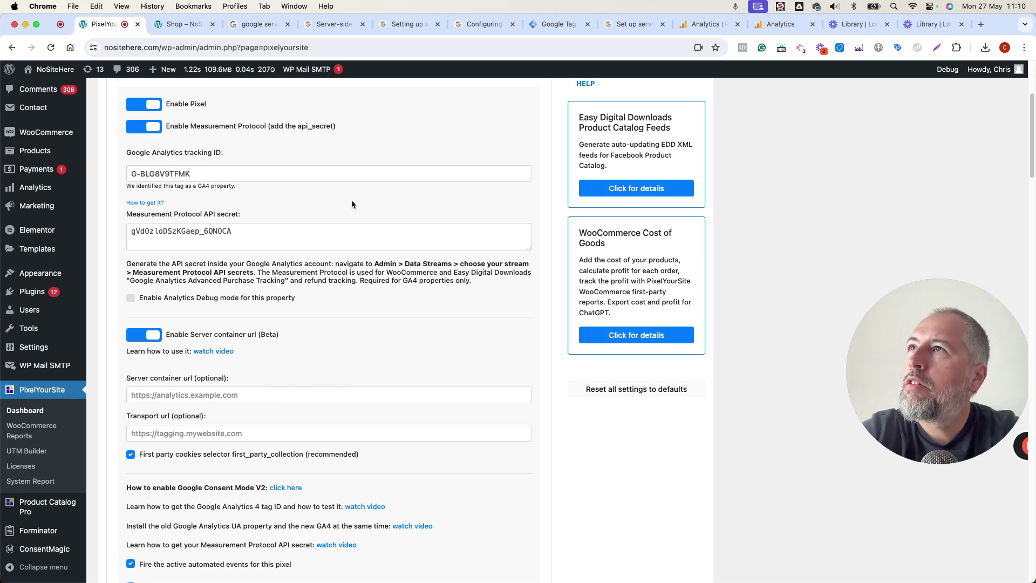
- Read the 'Setting up a new server container' and GA4 data stream articles, then view Tag Manager accounts
left_click(341, 28)
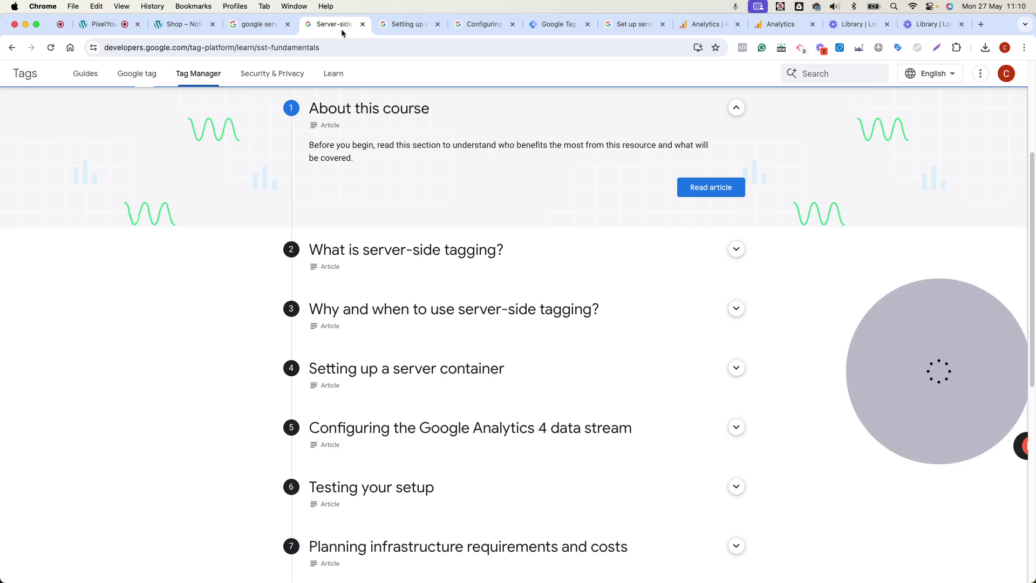
scroll(404, 193, "down", 5)
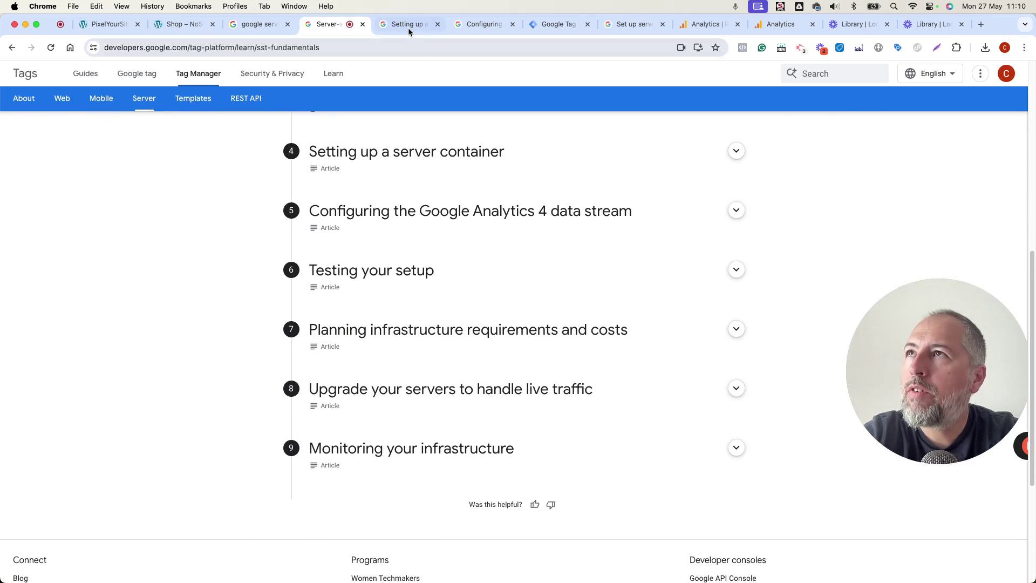
left_click(408, 27)
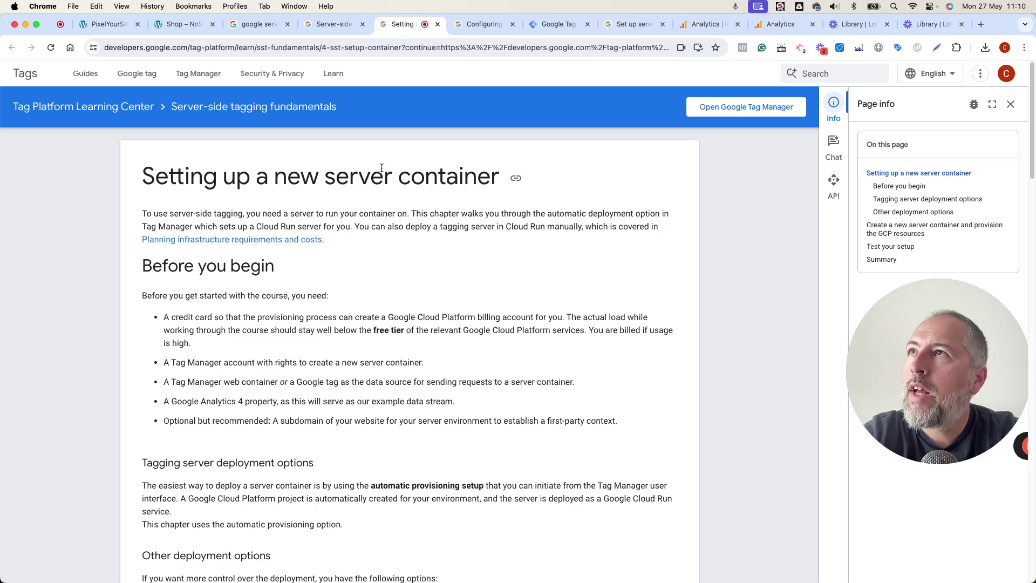
left_click(480, 27)
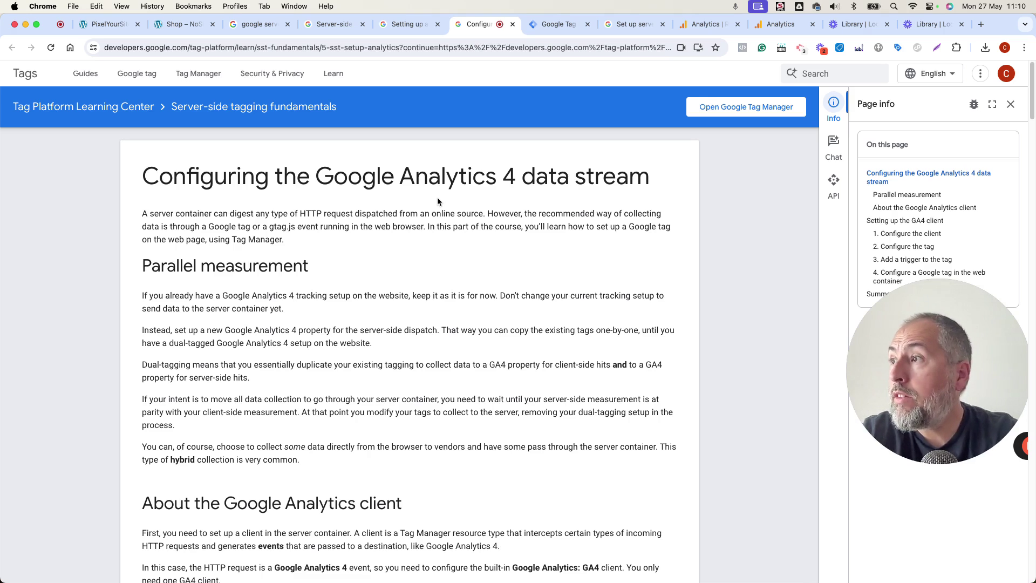
left_click(542, 24)
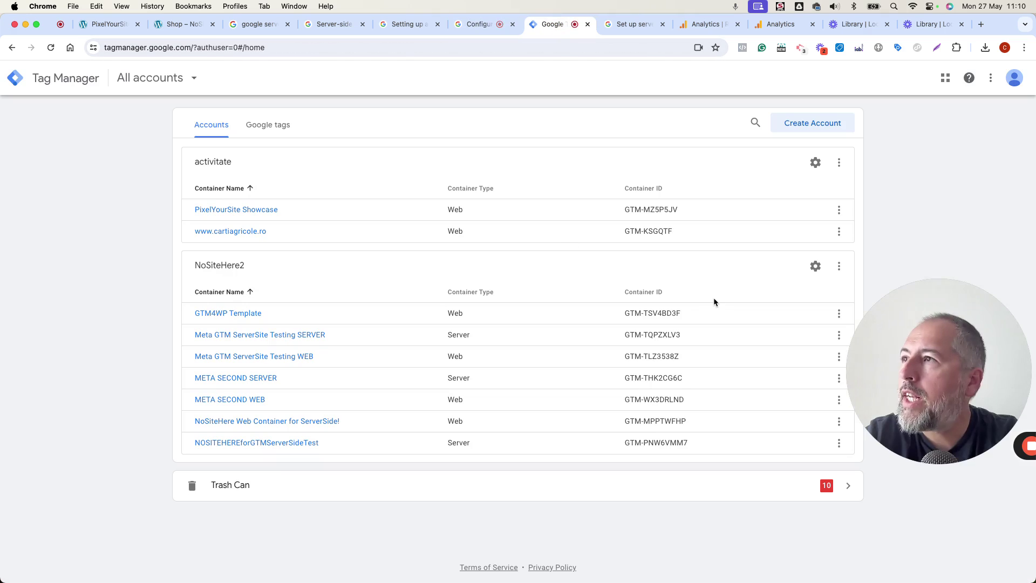
- Create a Server-type container named 'videocontainerserver' under the NoSiteHere2 account
left_click(837, 267)
left_click(776, 358)
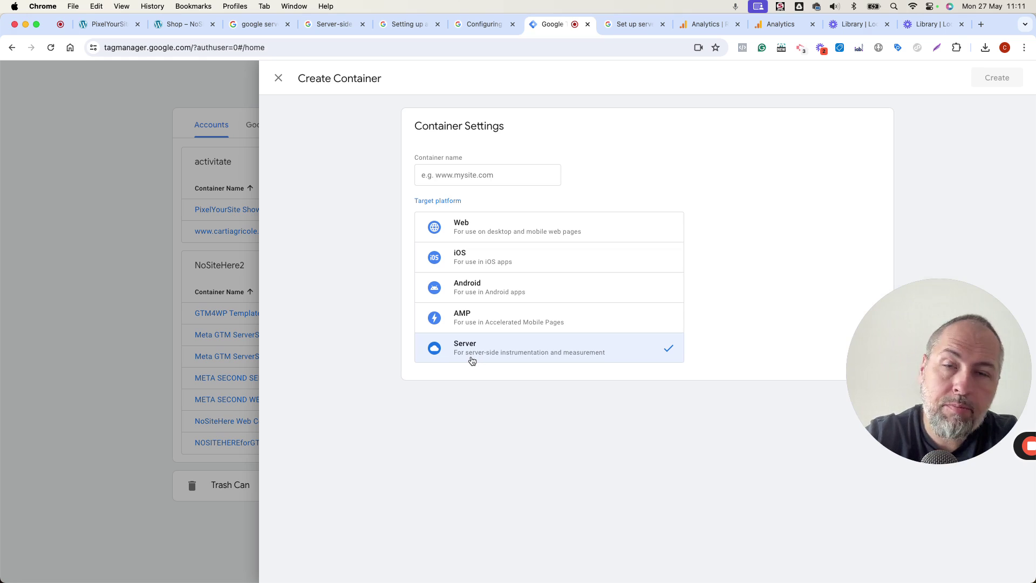
left_click(482, 173)
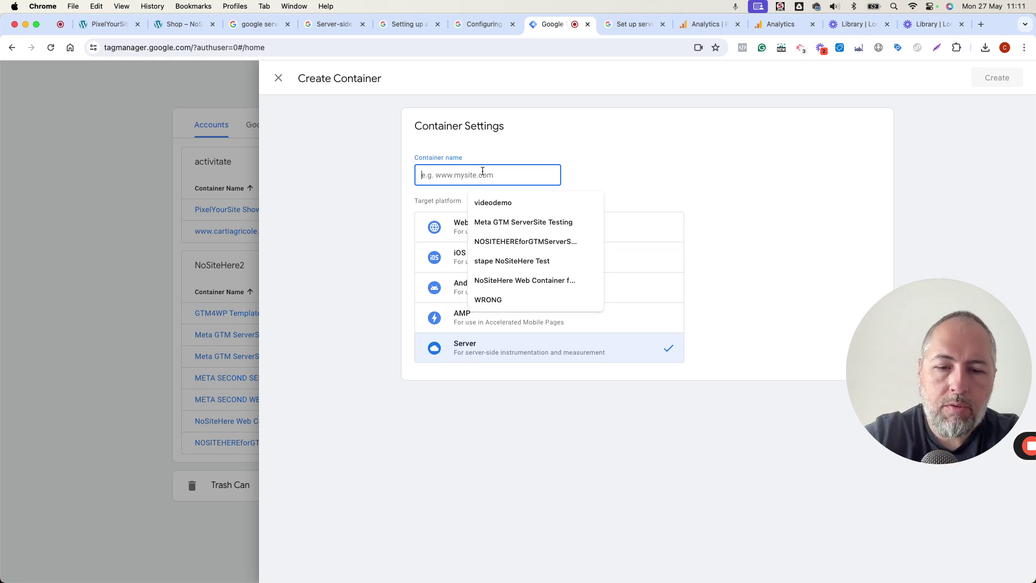
type("n")
key("BackSpace")
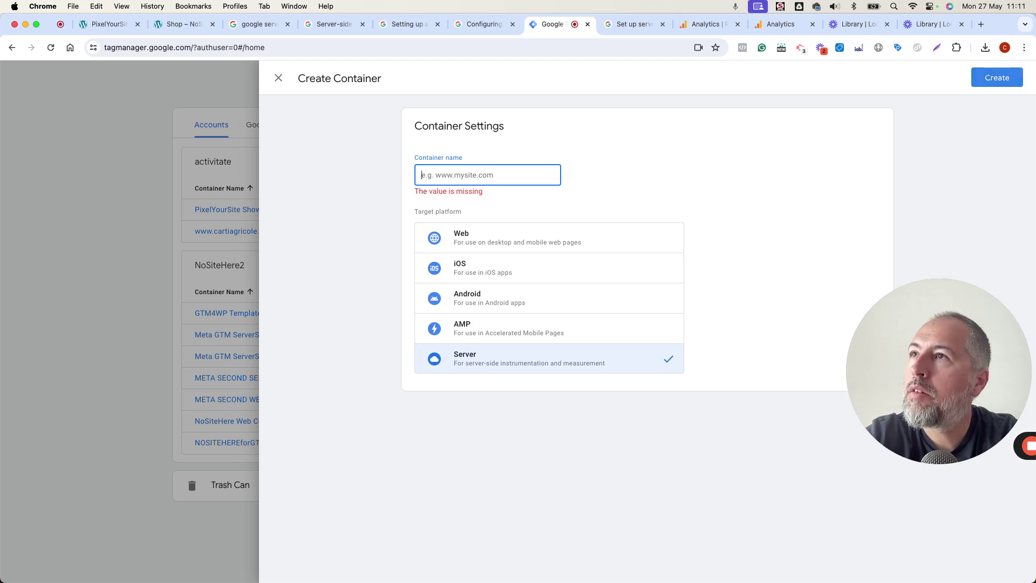
type("videocontainer")
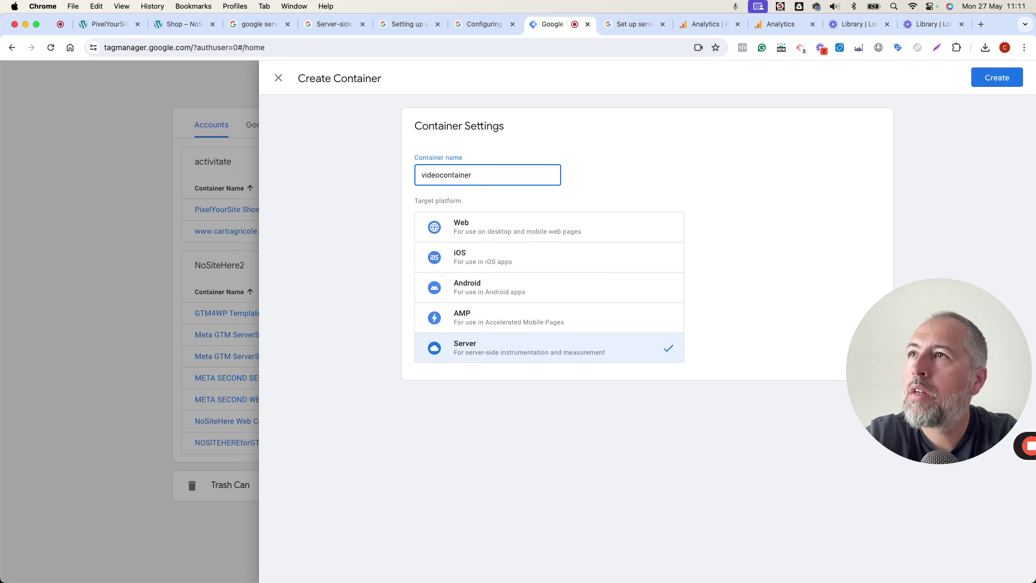
type("server")
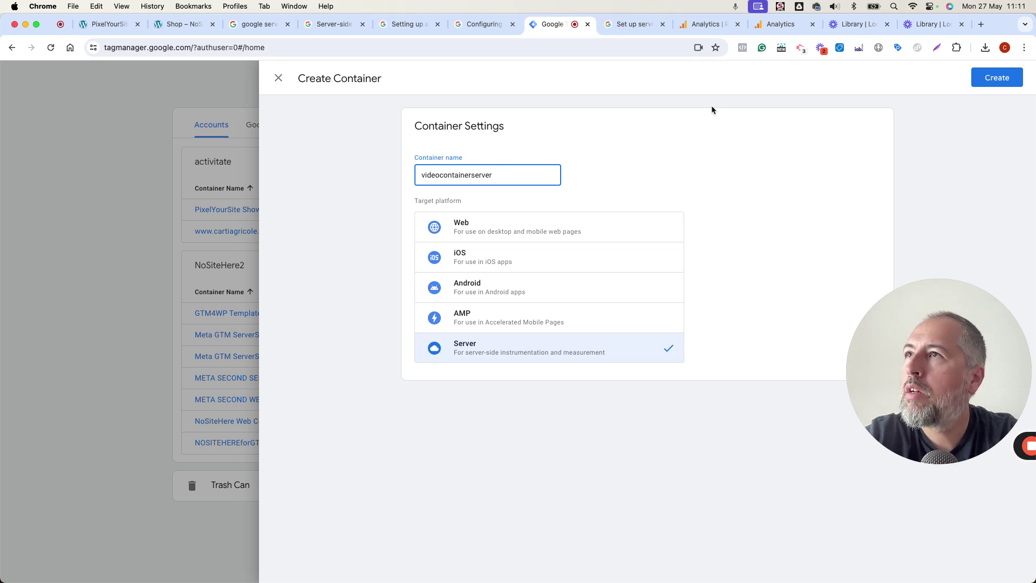
left_click(983, 80)
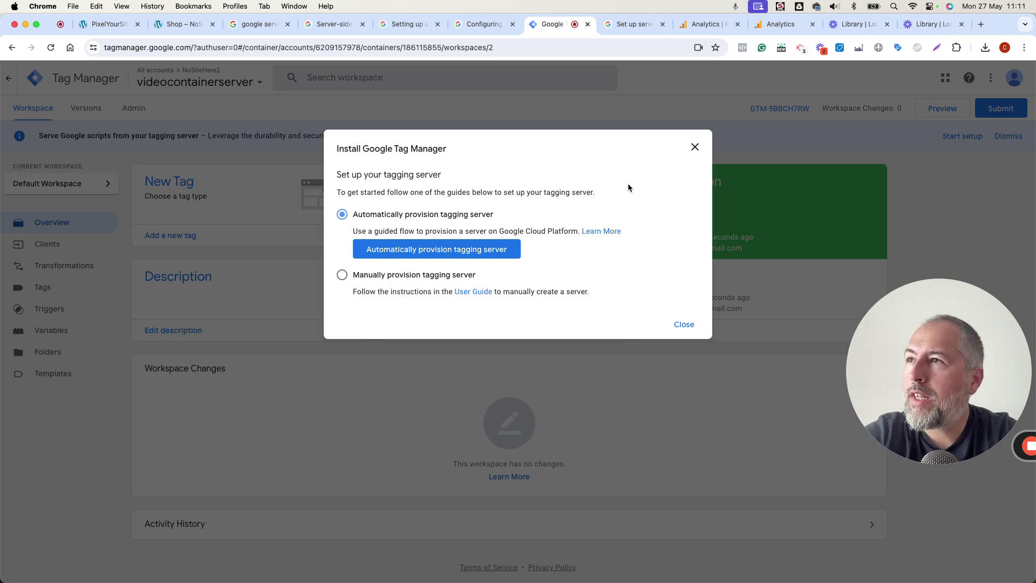
- Auto-provision the tagging server, billing it to the Test Billing Server Side account
left_click(448, 249)
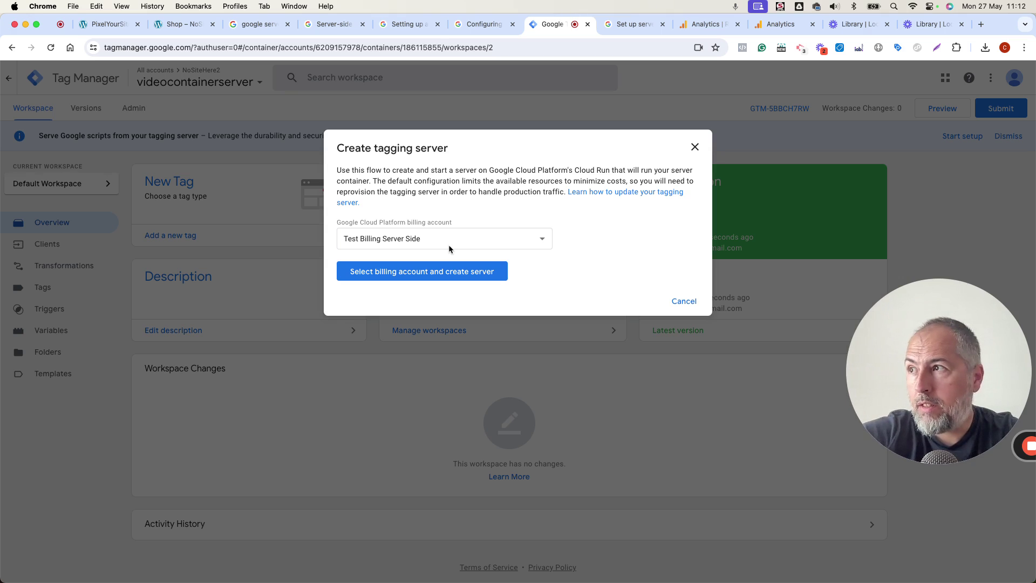
left_click(409, 279)
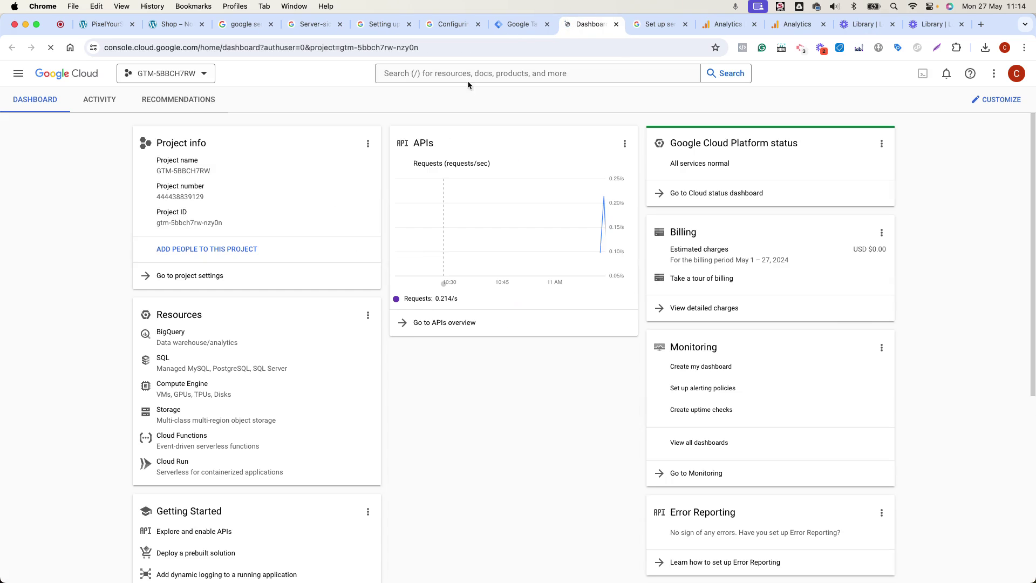
- Dismiss the Server Created summary and copy the Default Url from Admin > Container Settings
left_click(513, 25)
left_click(694, 144)
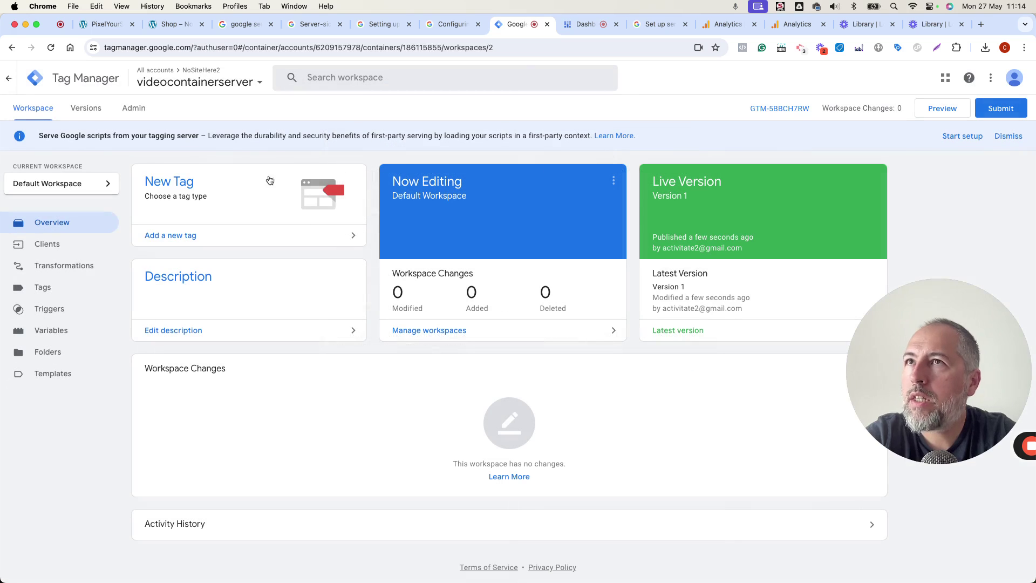
left_click(128, 110)
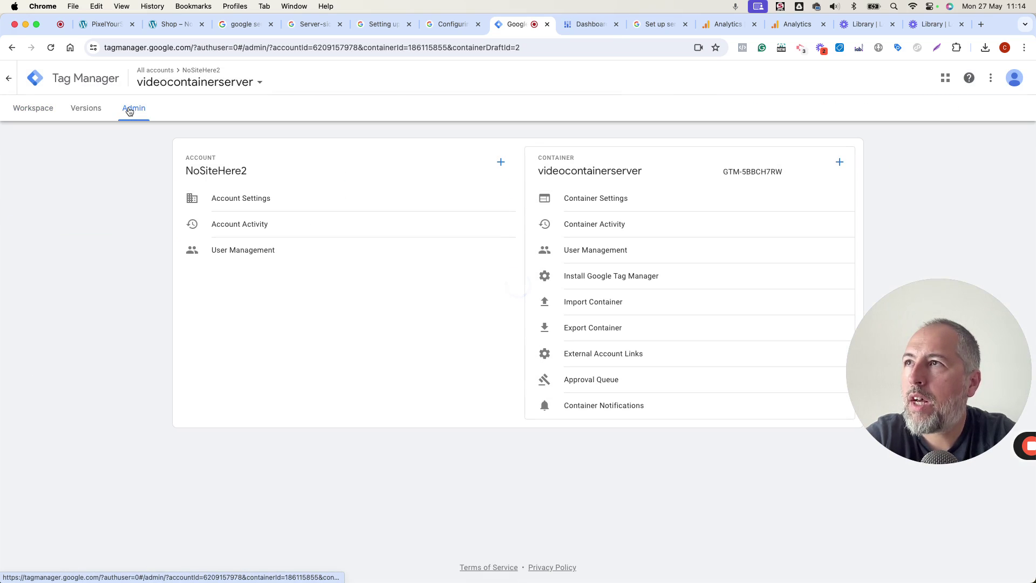
left_click(590, 198)
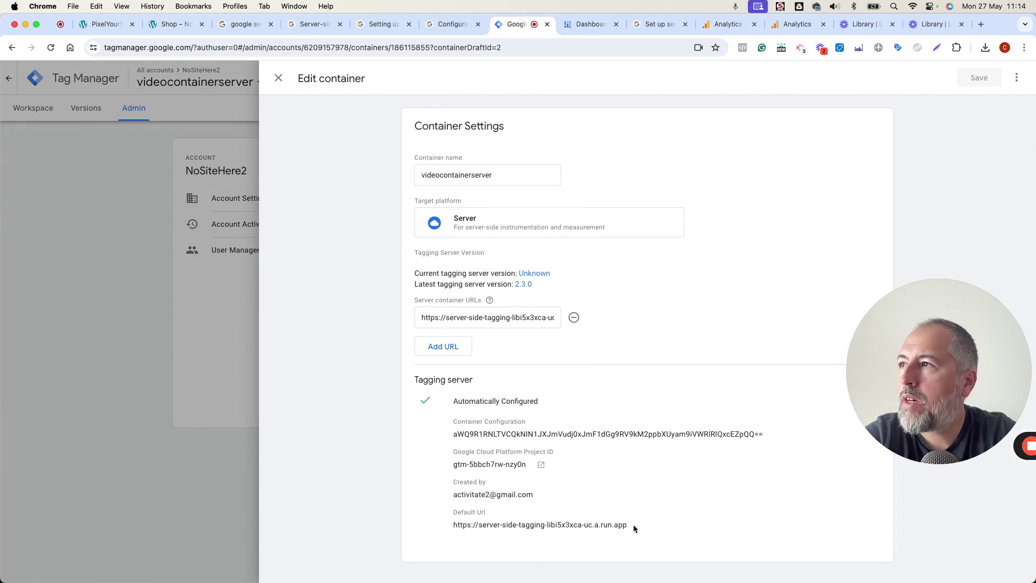
left_click_drag(632, 524, 451, 526)
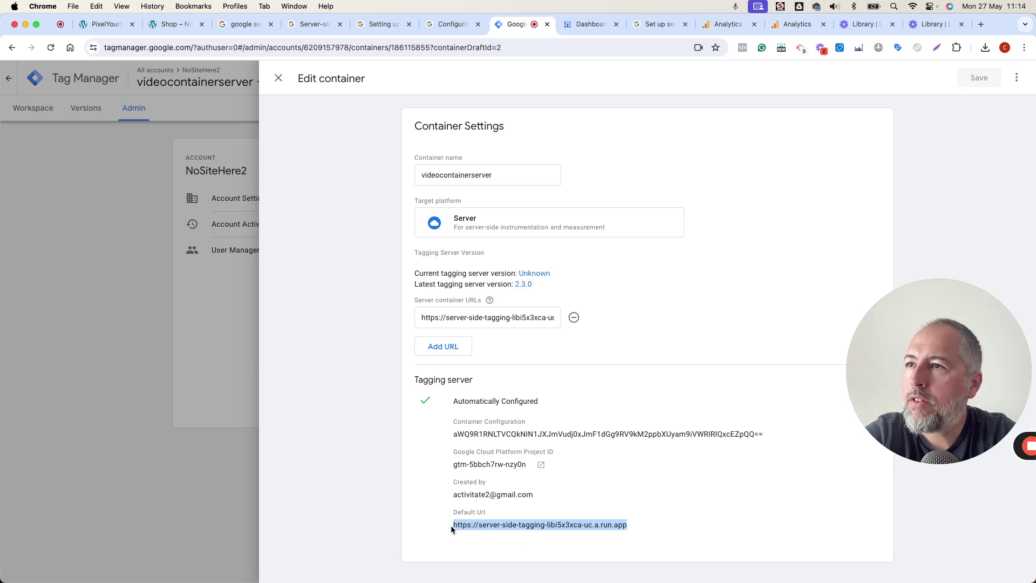
right_click(491, 527)
left_click(484, 527)
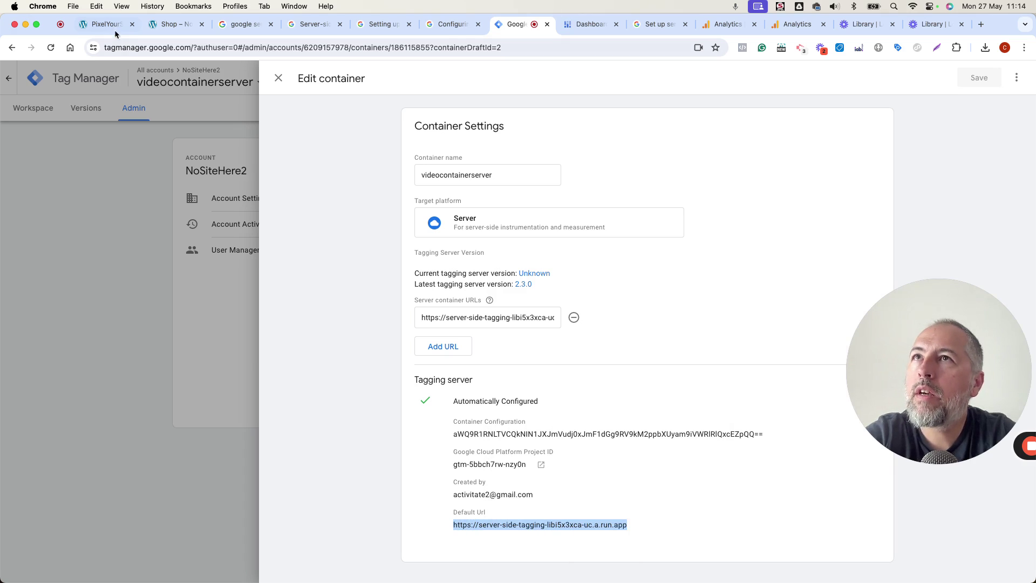
- Paste the tagging server's run.app URL into PixelYourSite's Server container url field and save
left_click(107, 25)
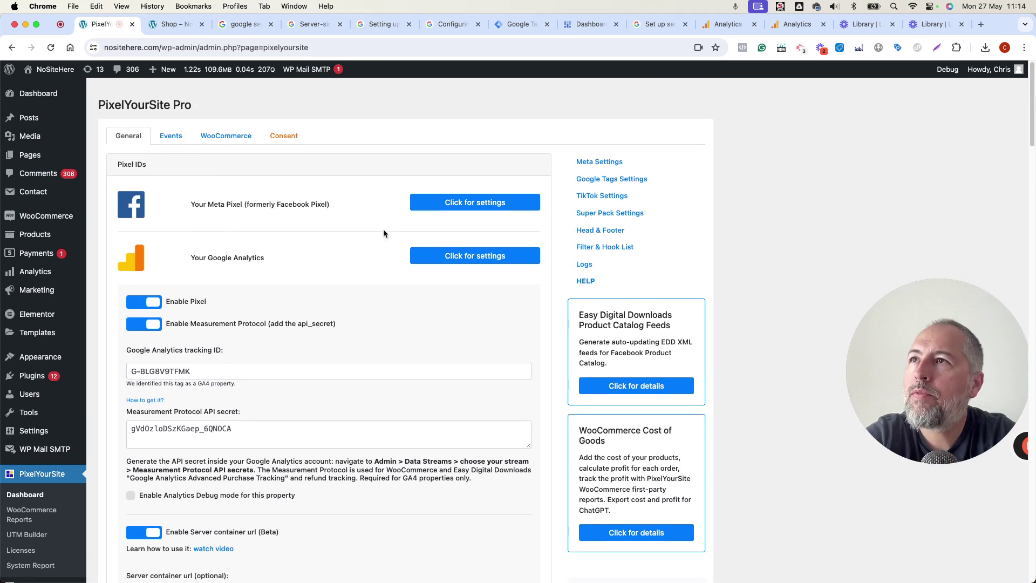
left_click(424, 252)
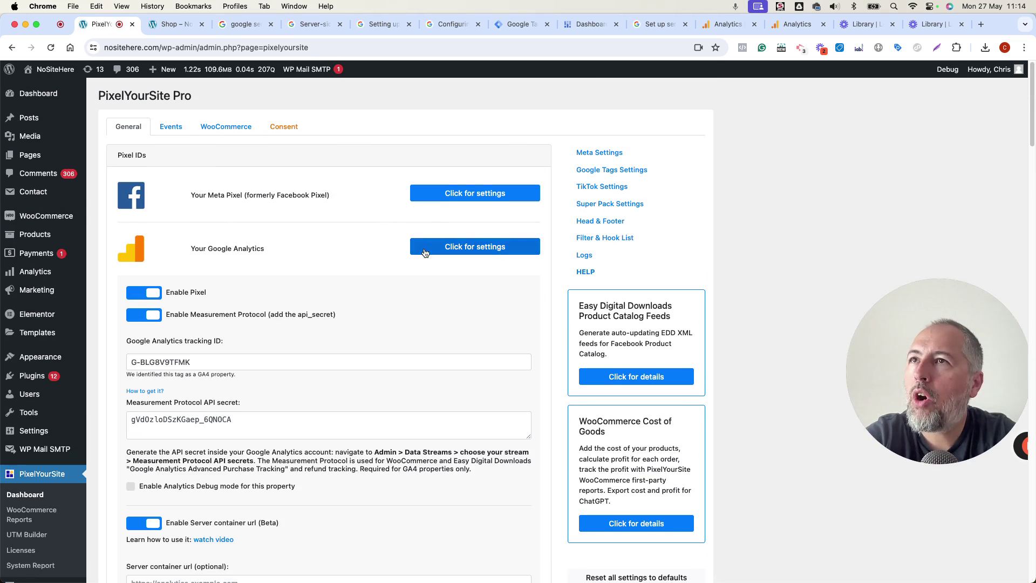
scroll(281, 251, "down", 5)
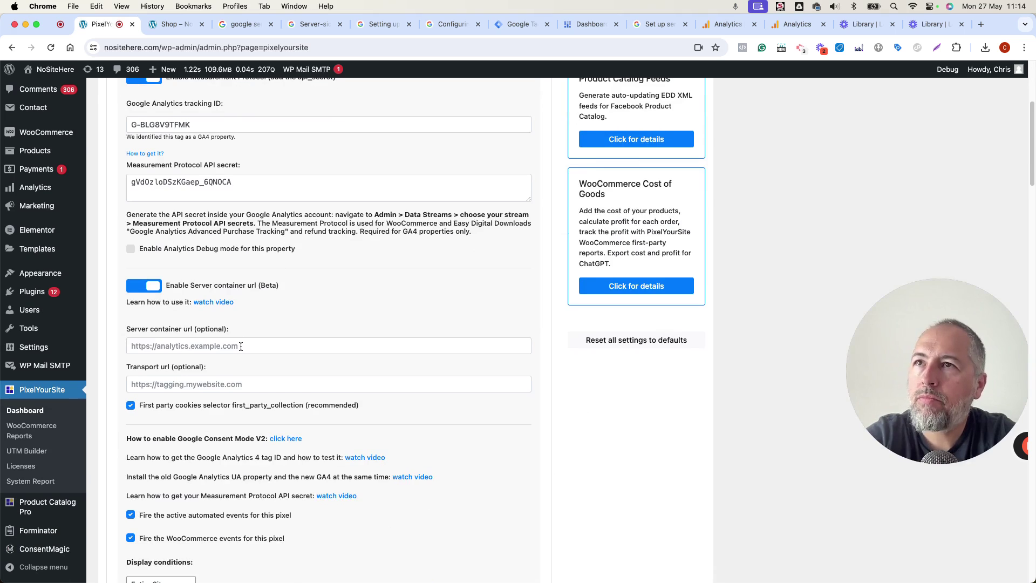
left_click(240, 346)
right_click(240, 345)
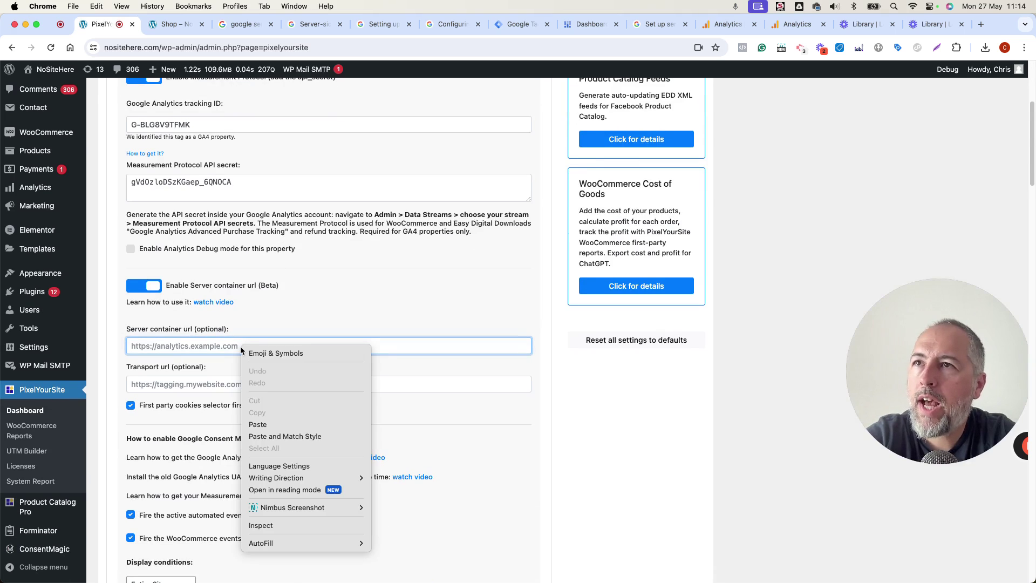
left_click(267, 424)
scroll(331, 400, "down", 20)
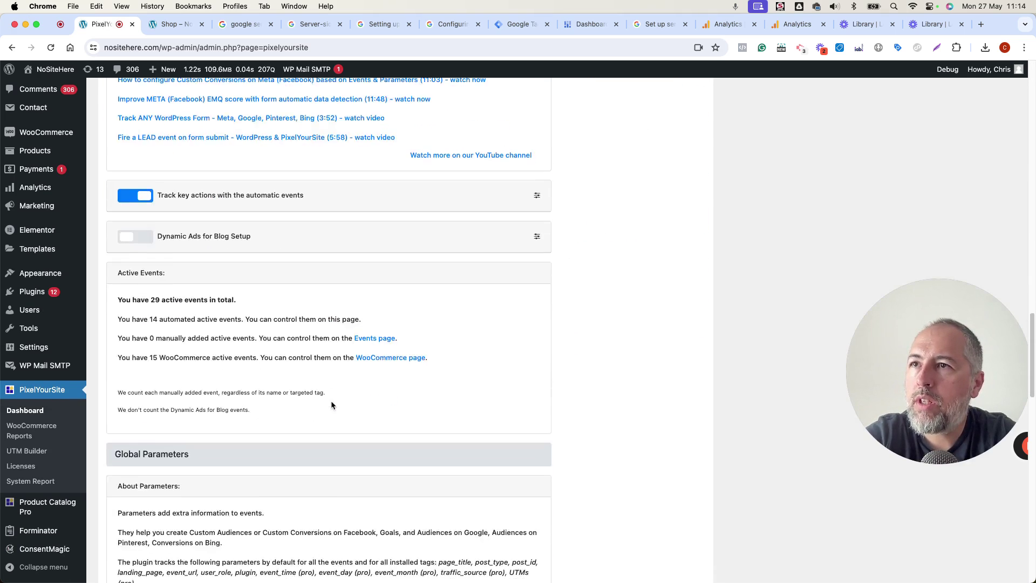
scroll(331, 401, "down", 15)
left_click(315, 530)
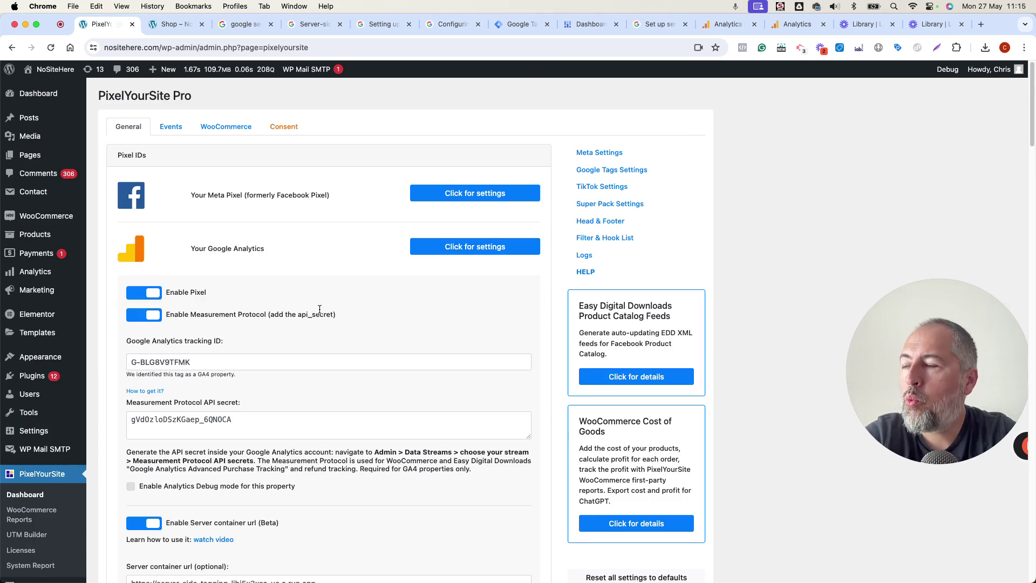
scroll(320, 309, "down", 2)
scroll(319, 310, "down", 3)
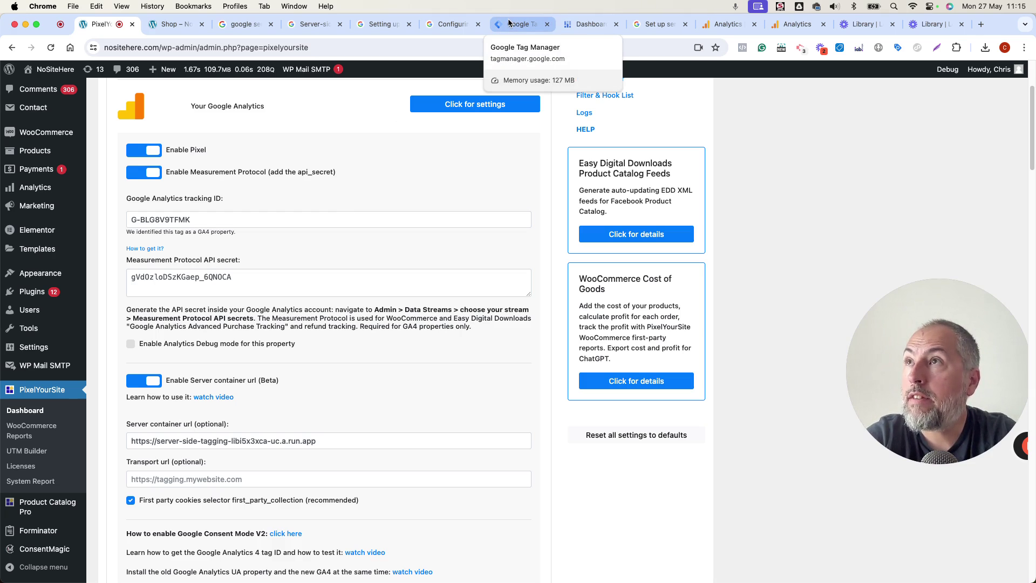
- Close the Edit container panel to view the workspace overview with Version 1 live
left_click(524, 24)
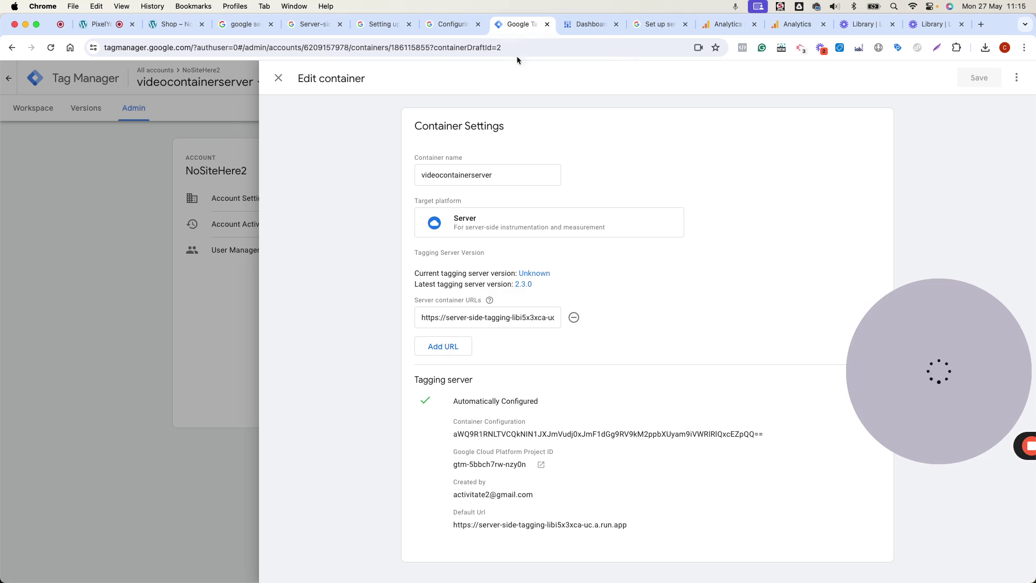
left_click(279, 78)
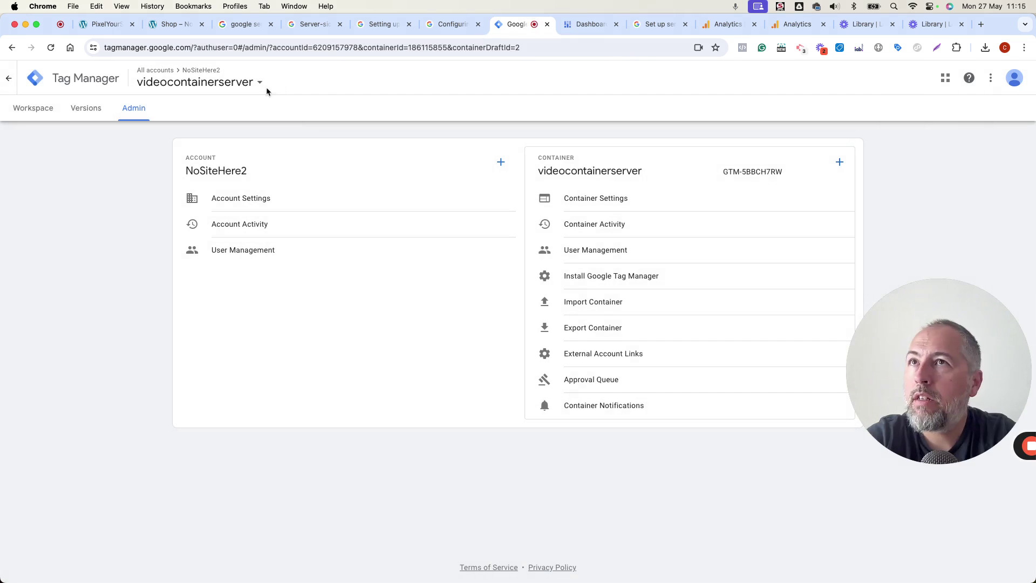
left_click(36, 110)
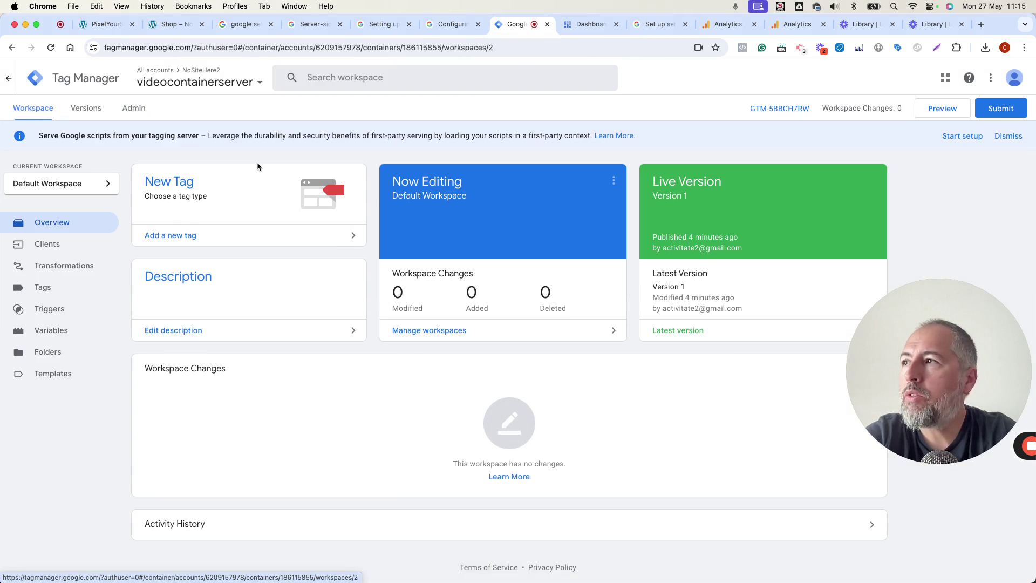
- Scroll the GA4 data stream guide down to the 'Setting up the GA4 client' section
left_click(377, 32)
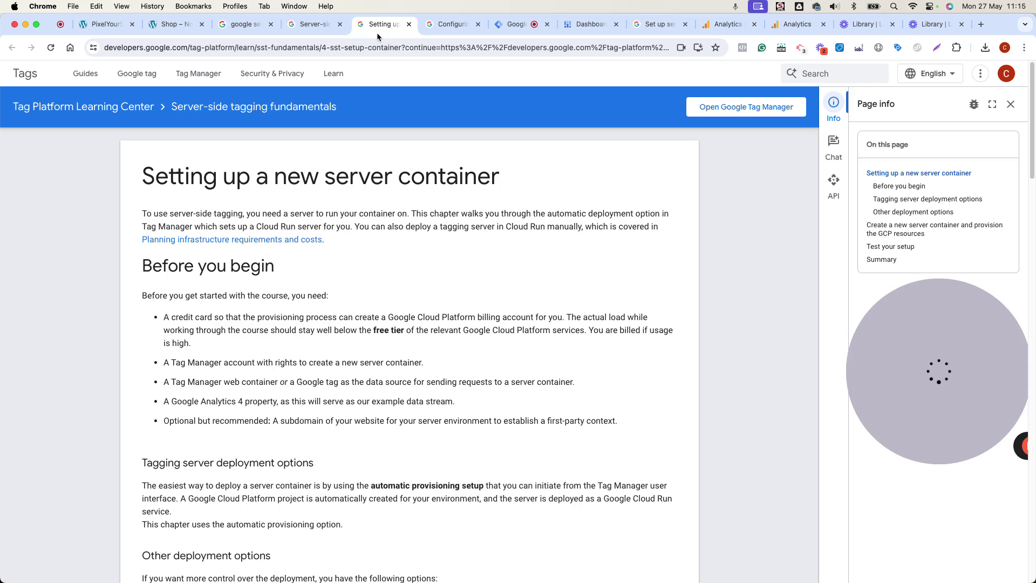
left_click(449, 27)
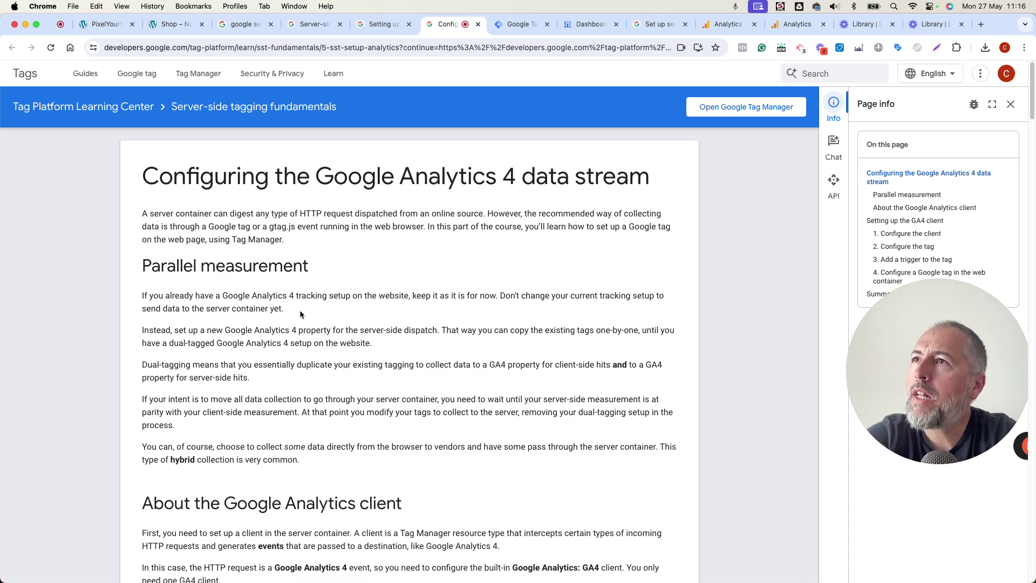
scroll(448, 324, "down", 3)
scroll(448, 324, "down", 6)
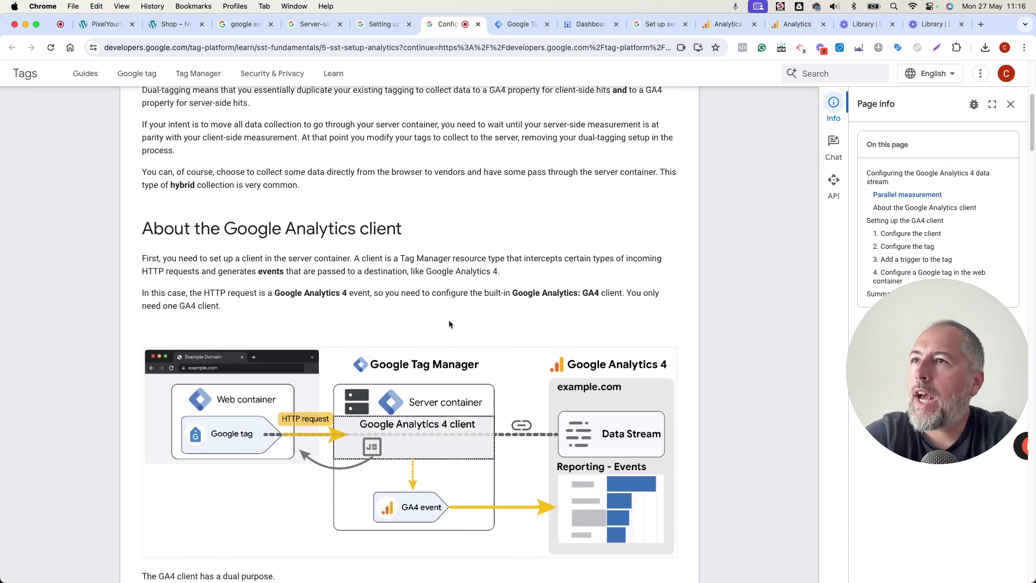
scroll(449, 321, "down", 3)
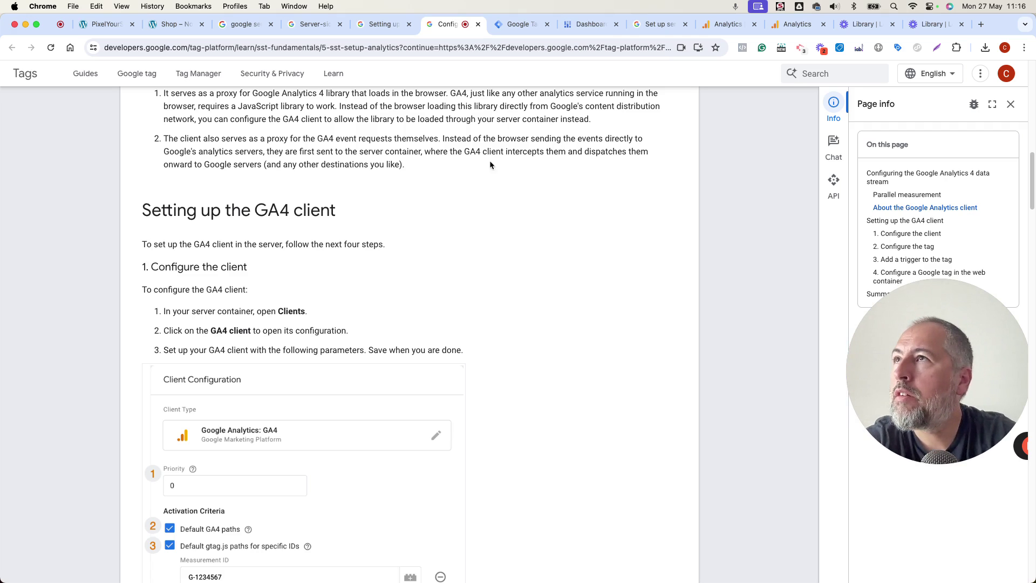
- Set the GA4 client's cookies and client identification to JavaScript Managed under More Settings
left_click(520, 23)
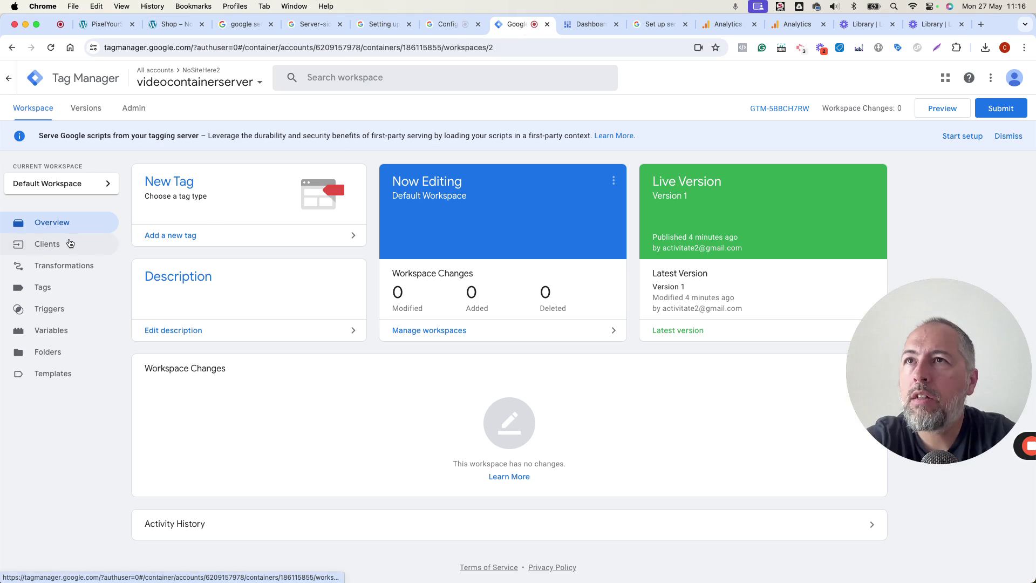
left_click(70, 243)
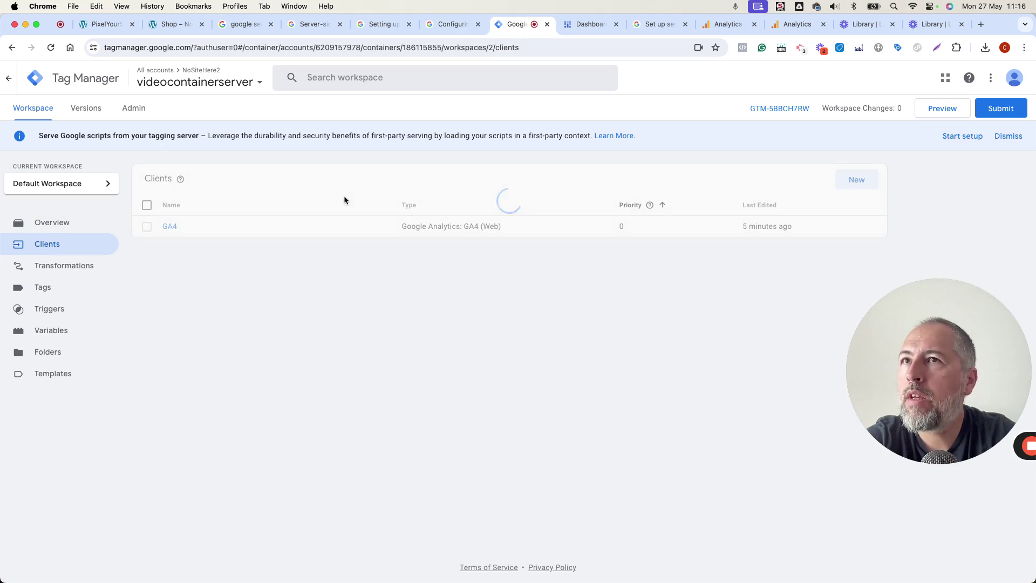
left_click(170, 226)
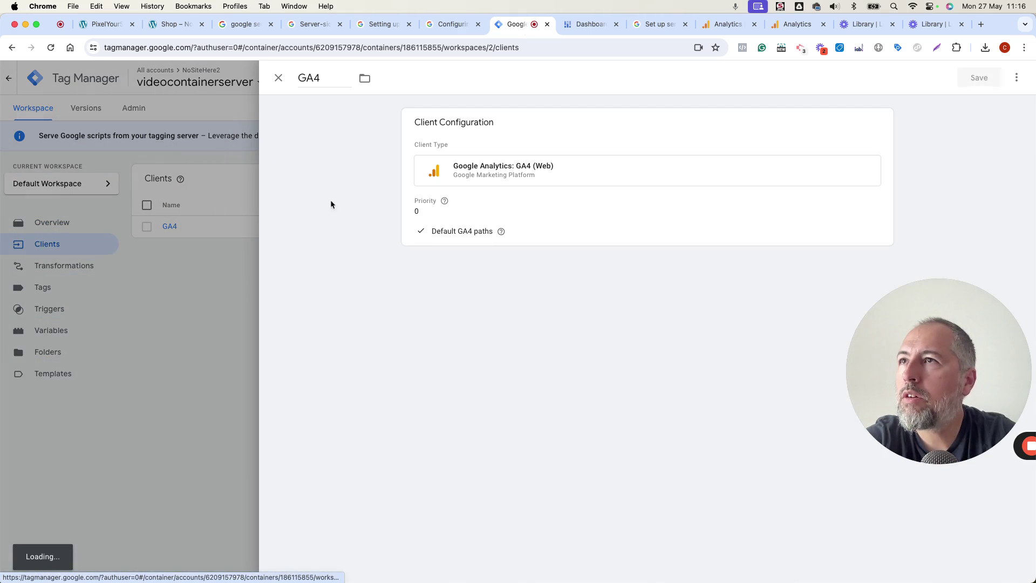
left_click(881, 122)
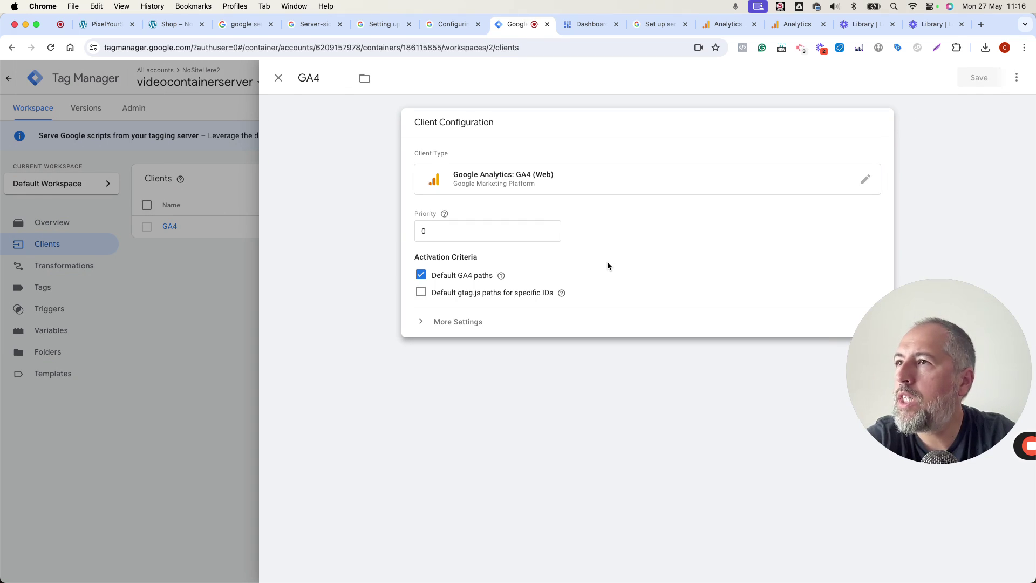
left_click(437, 322)
scroll(603, 339, "down", 1)
scroll(603, 340, "down", 3)
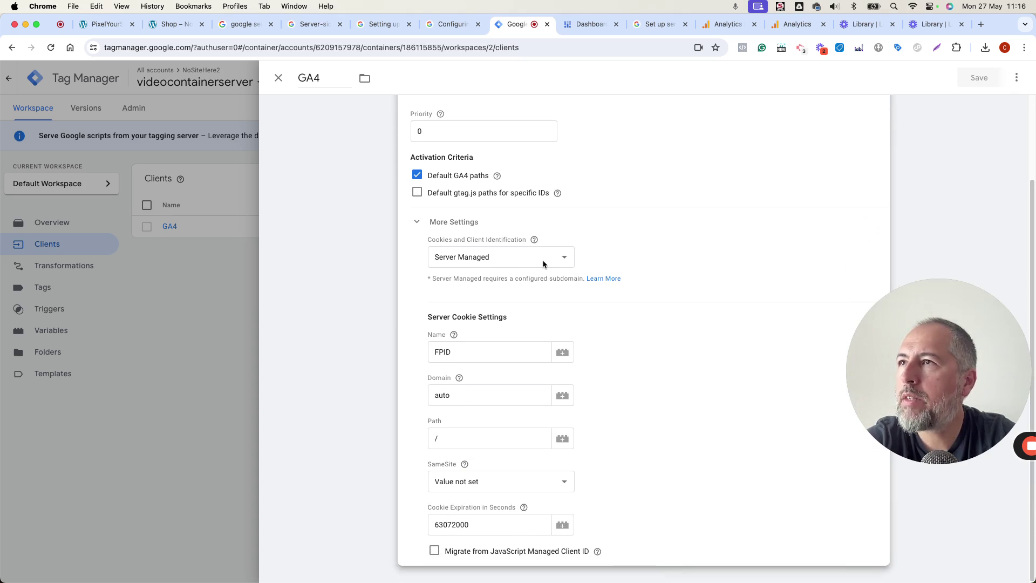
left_click(478, 259)
left_click(474, 270)
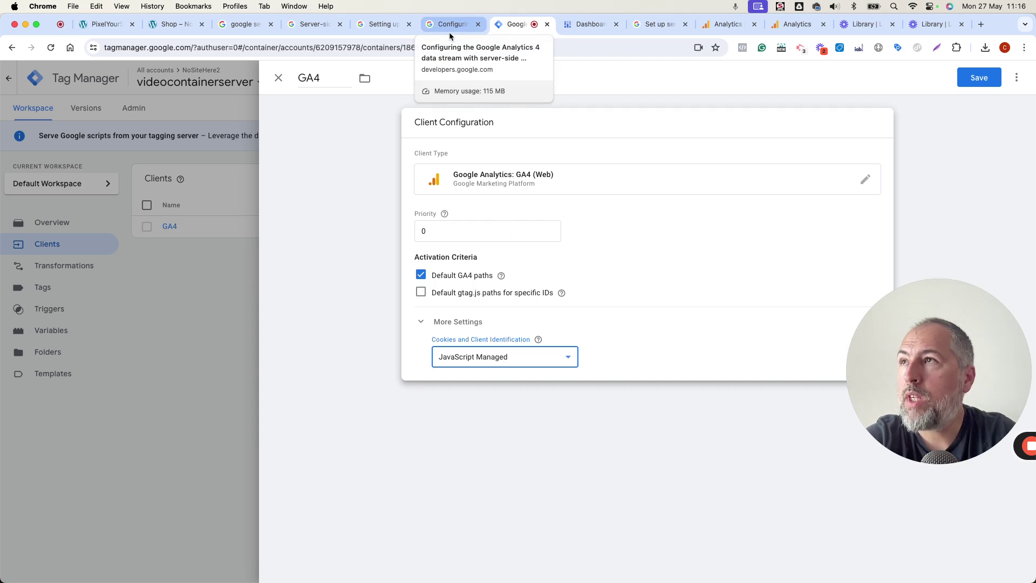
- Review the GA4 client setup steps in the data stream guide
left_click(378, 27)
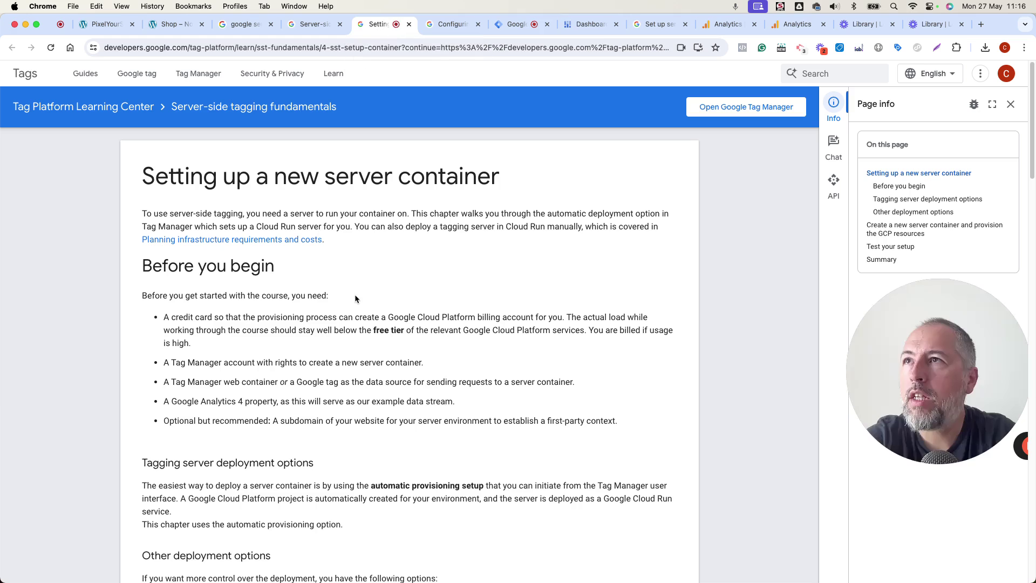
left_click(448, 24)
scroll(446, 354, "down", 3)
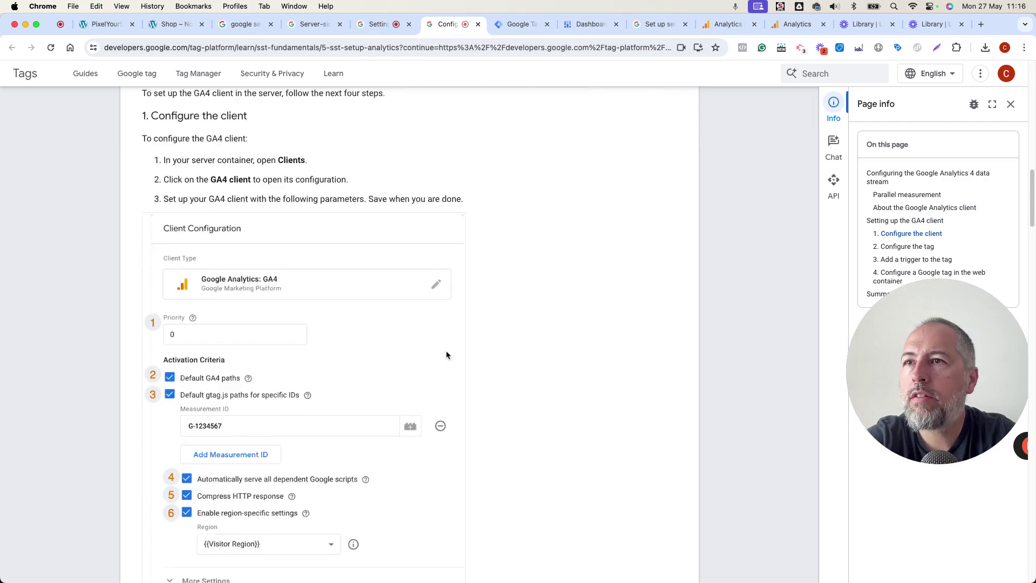
scroll(446, 354, "down", 2)
scroll(445, 355, "down", 1)
scroll(445, 354, "down", 2)
scroll(446, 354, "down", 1)
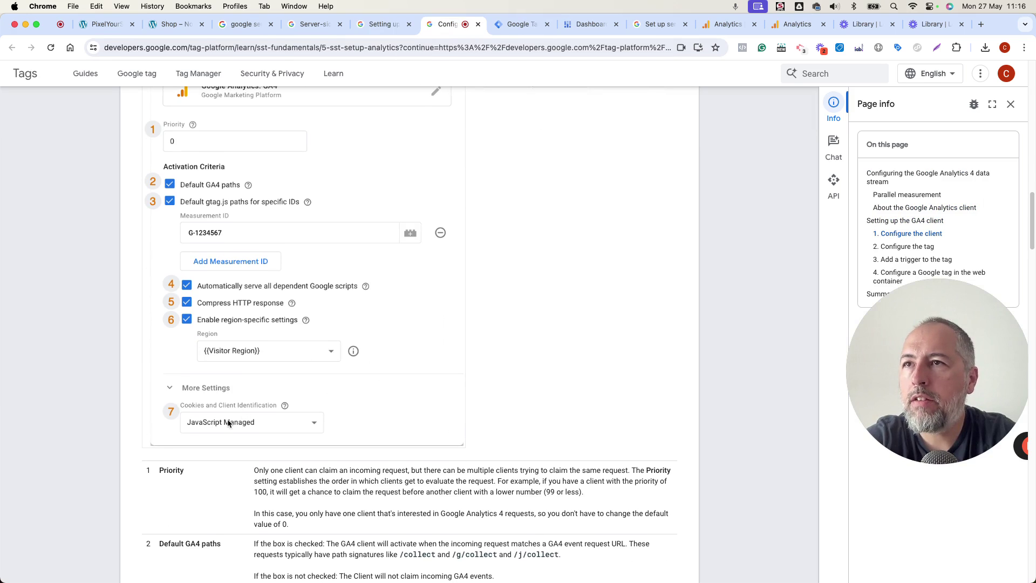
- Toggle Default gtag.js paths on and back off, then save the GA4 client
left_click(526, 27)
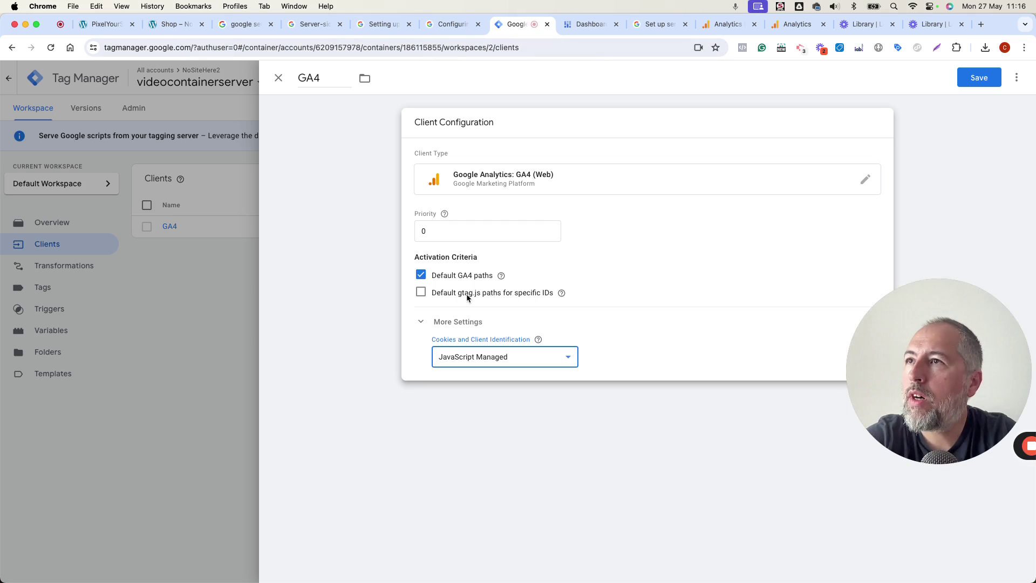
left_click(421, 293)
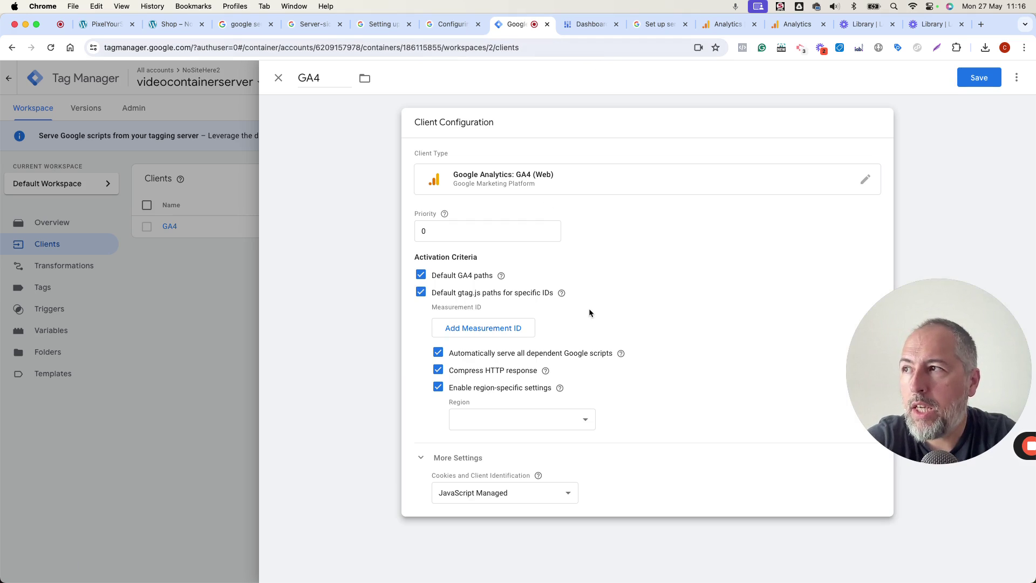
left_click(421, 293)
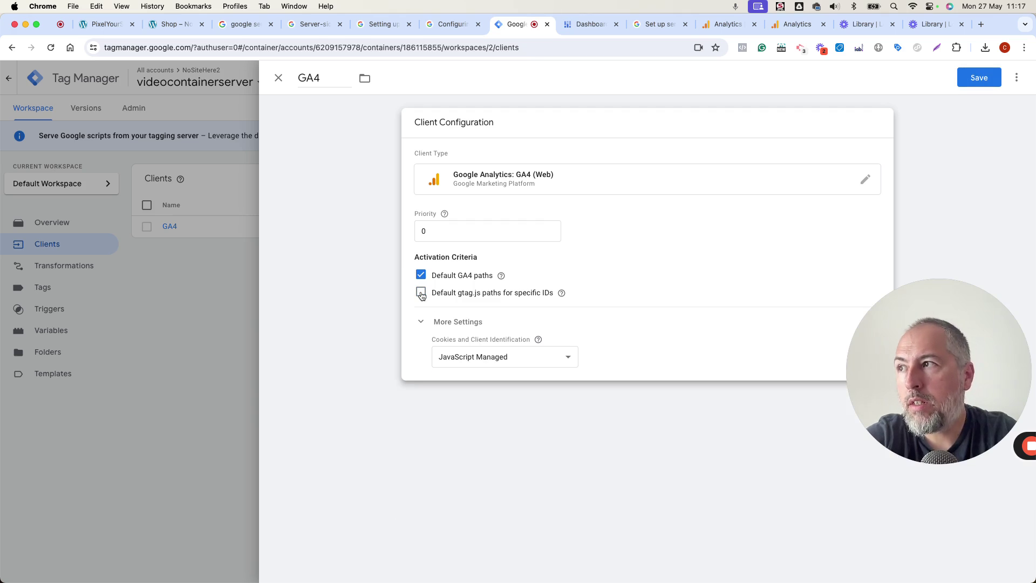
left_click(104, 24)
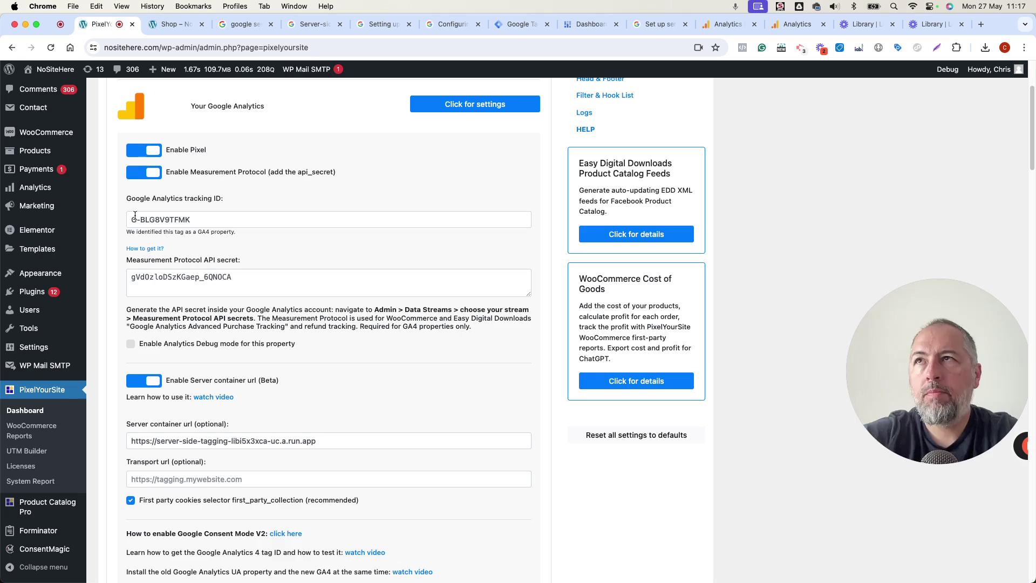
left_click(520, 25)
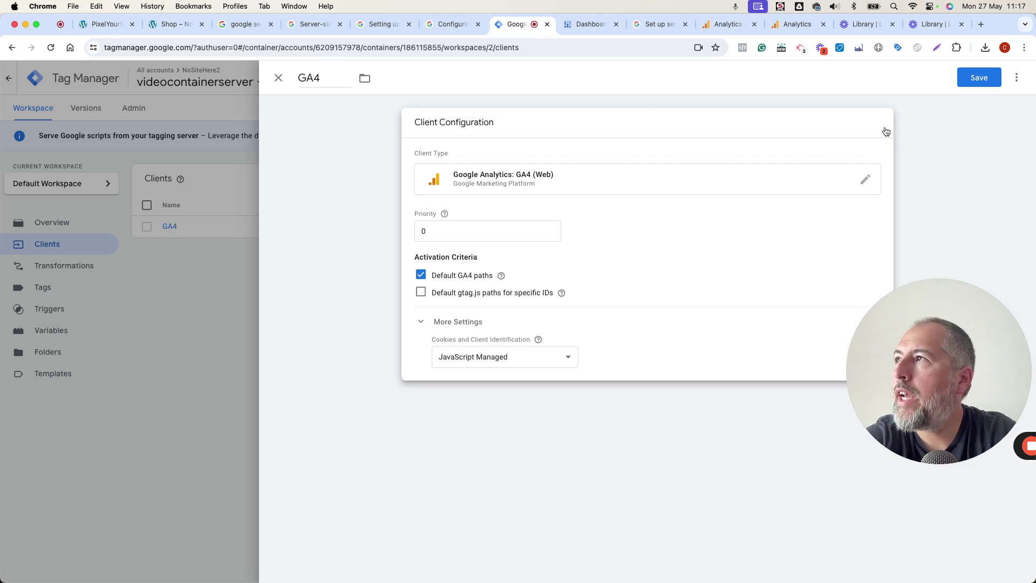
left_click(978, 77)
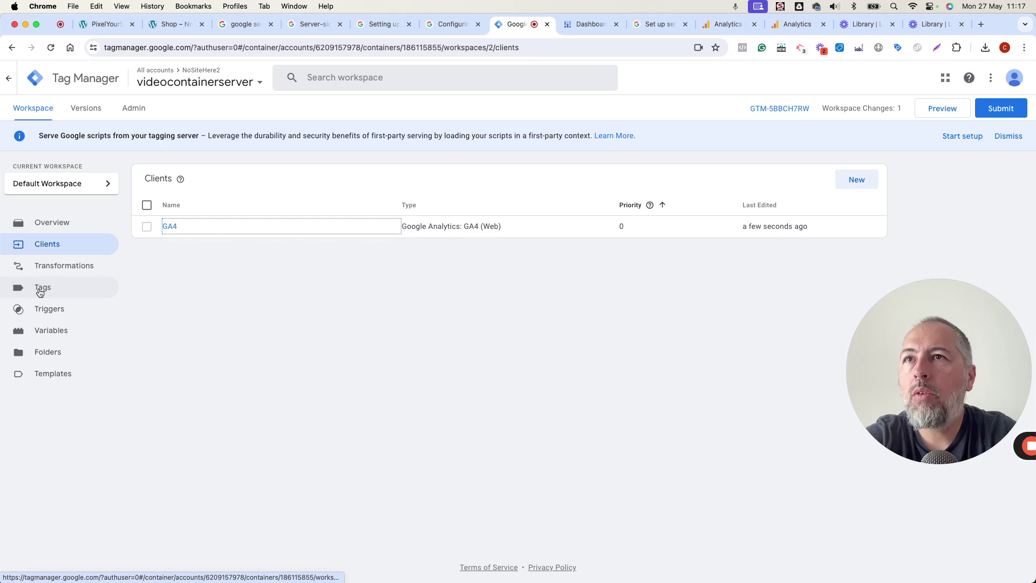
- Create a new tag of type Google Analytics: GA4, then check Analytics realtime
left_click(40, 288)
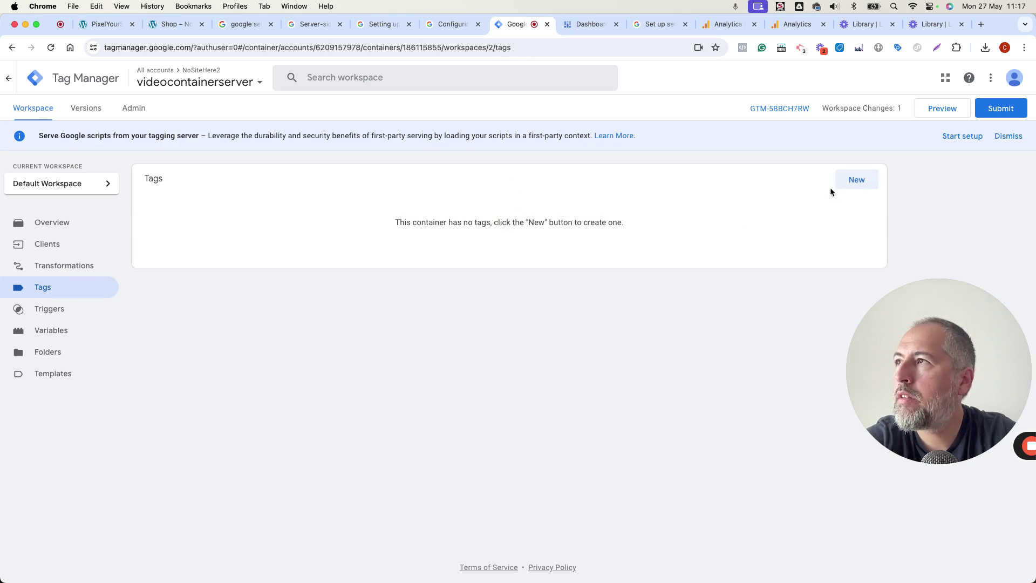
left_click(840, 184)
left_click(825, 192)
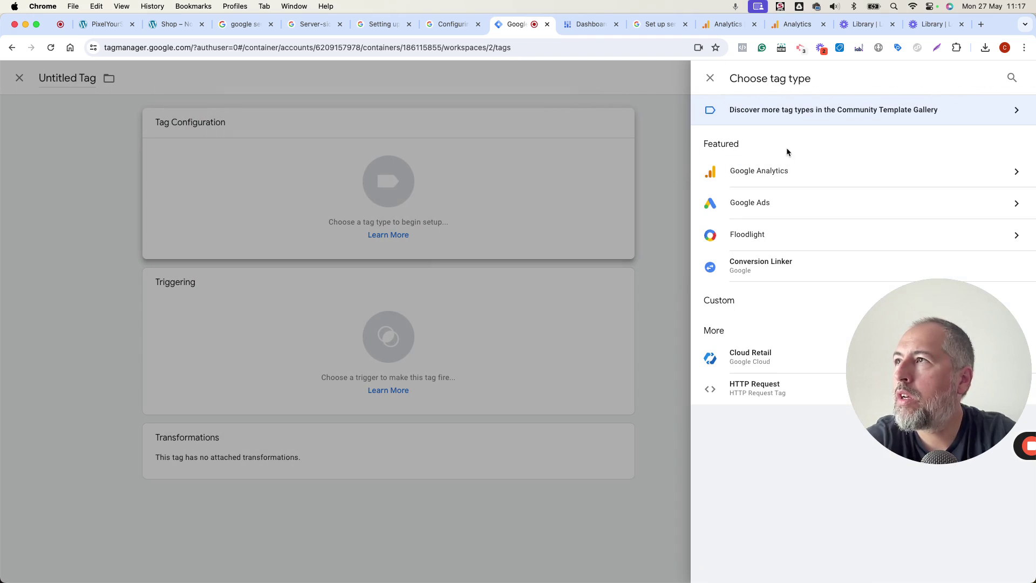
left_click(770, 170)
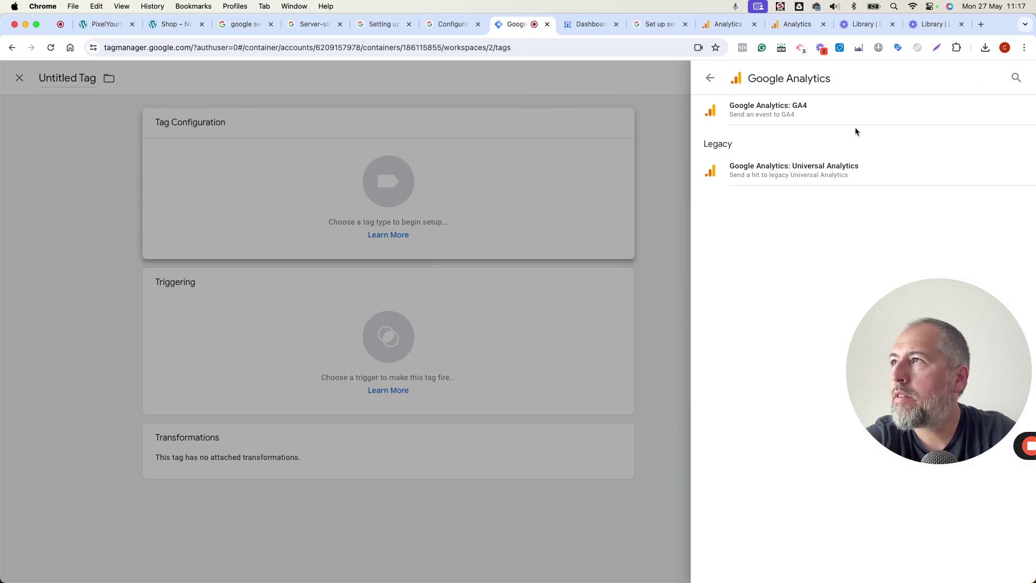
left_click(853, 110)
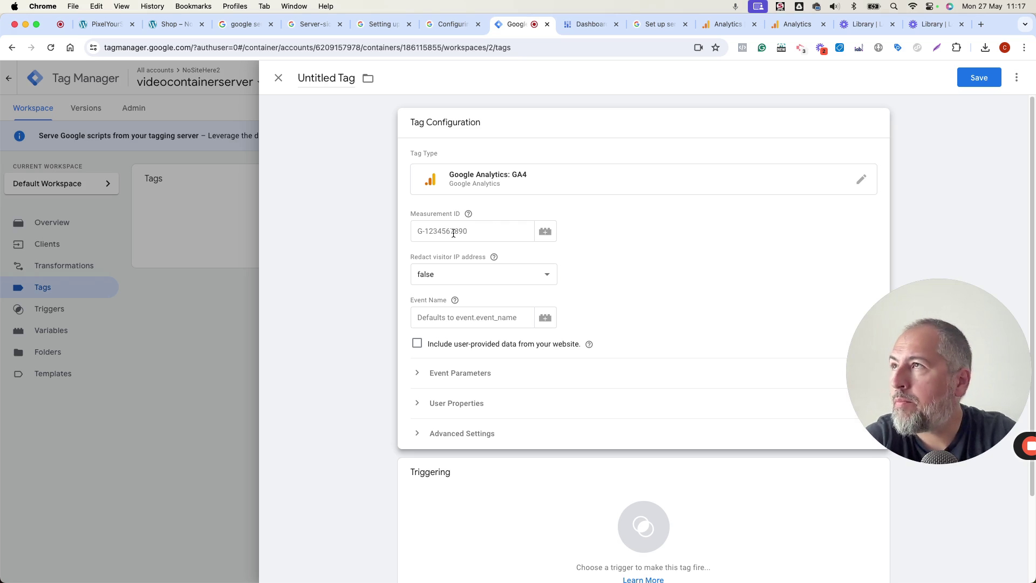
left_click(711, 21)
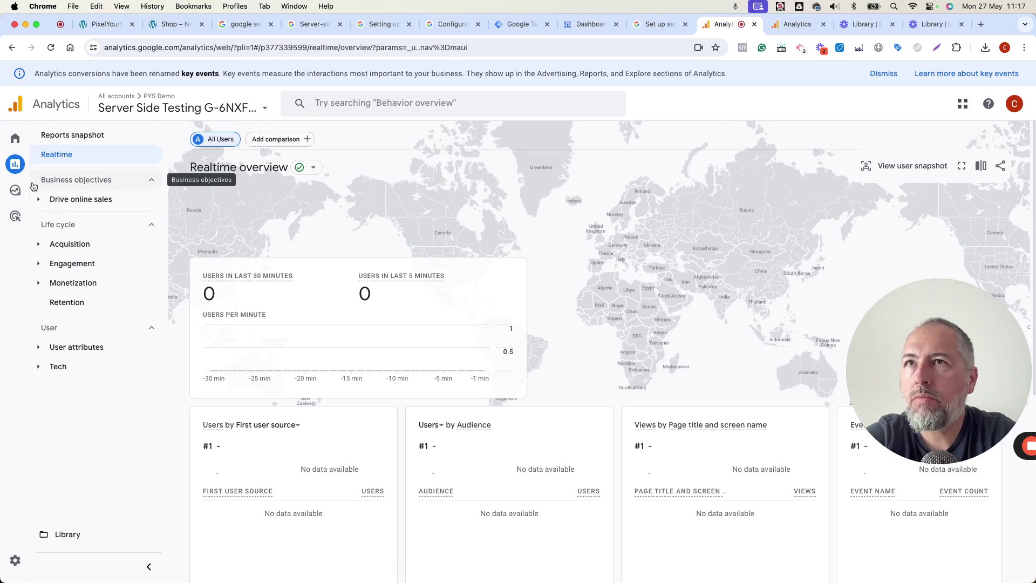
- Copy the PixelYourSite Showcase web stream's Measurement ID from Analytics Admin > Data streams
left_click(15, 563)
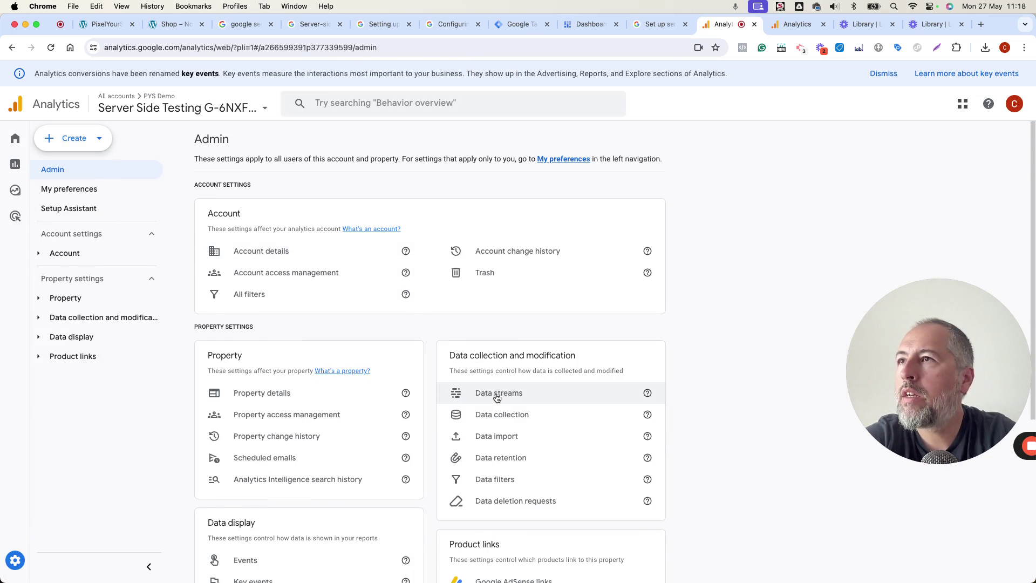
left_click(497, 398)
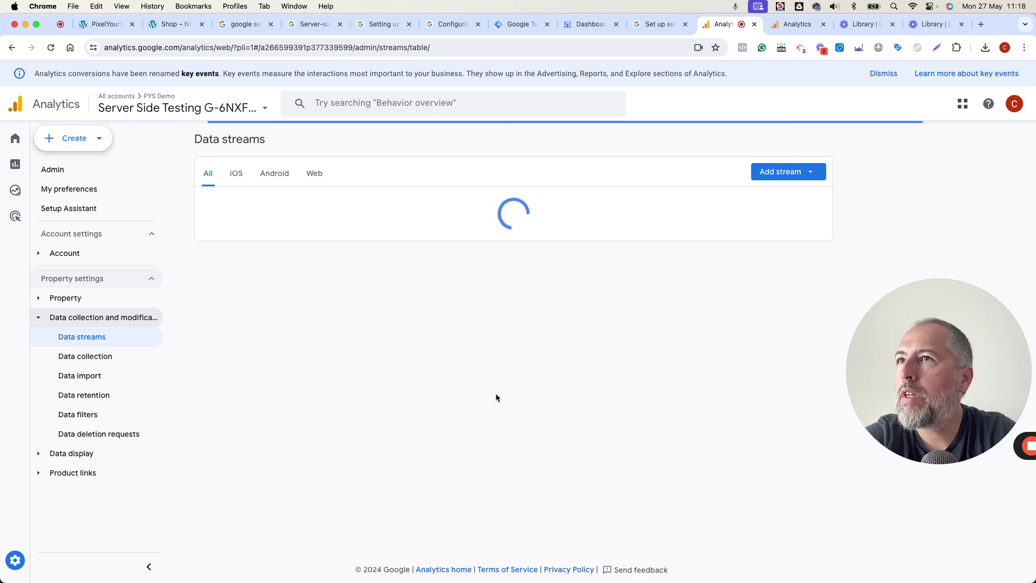
left_click(513, 203)
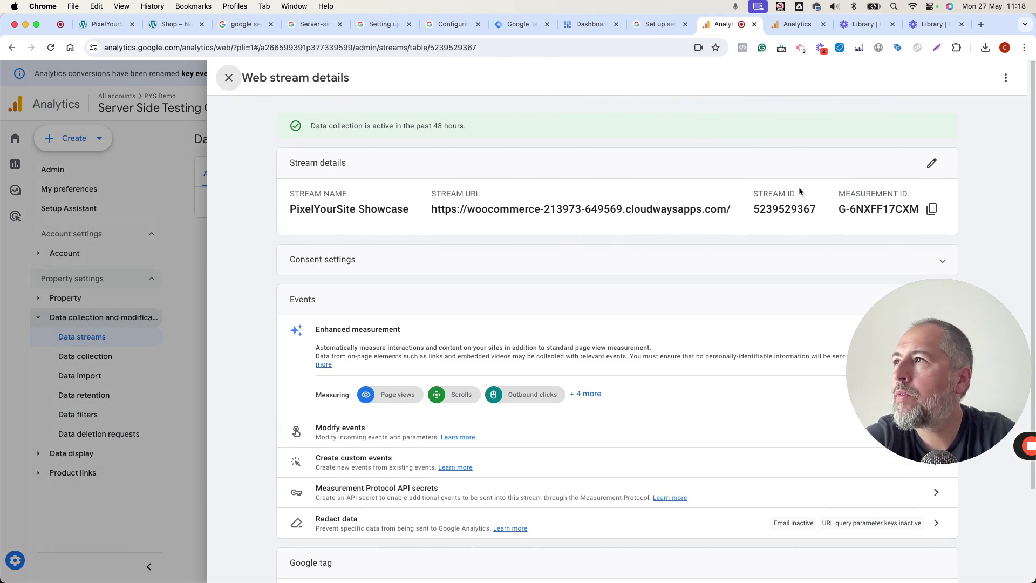
left_click(931, 208)
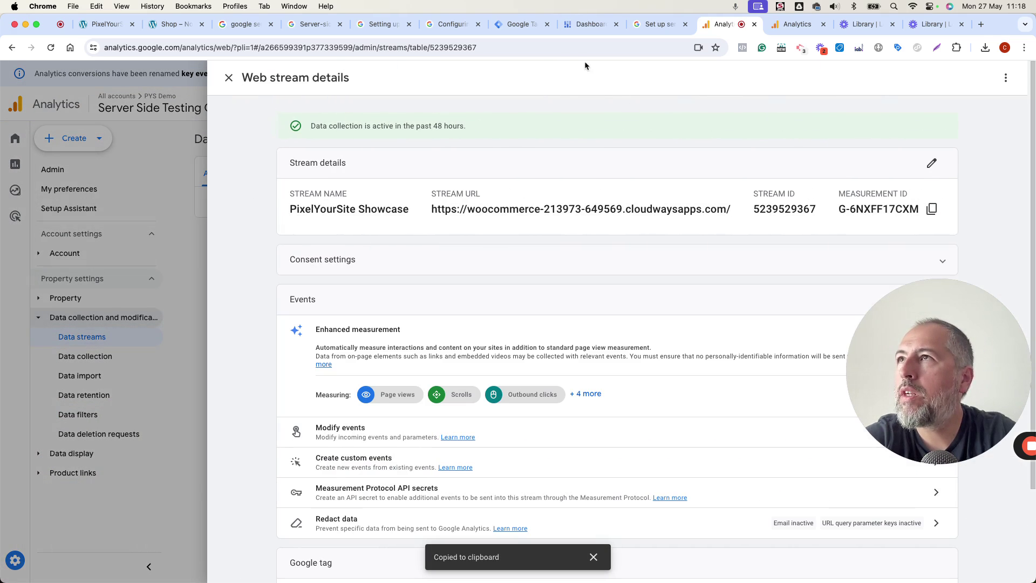
- Paste the copied ID into the GA4 tag's Measurement ID field
left_click(517, 26)
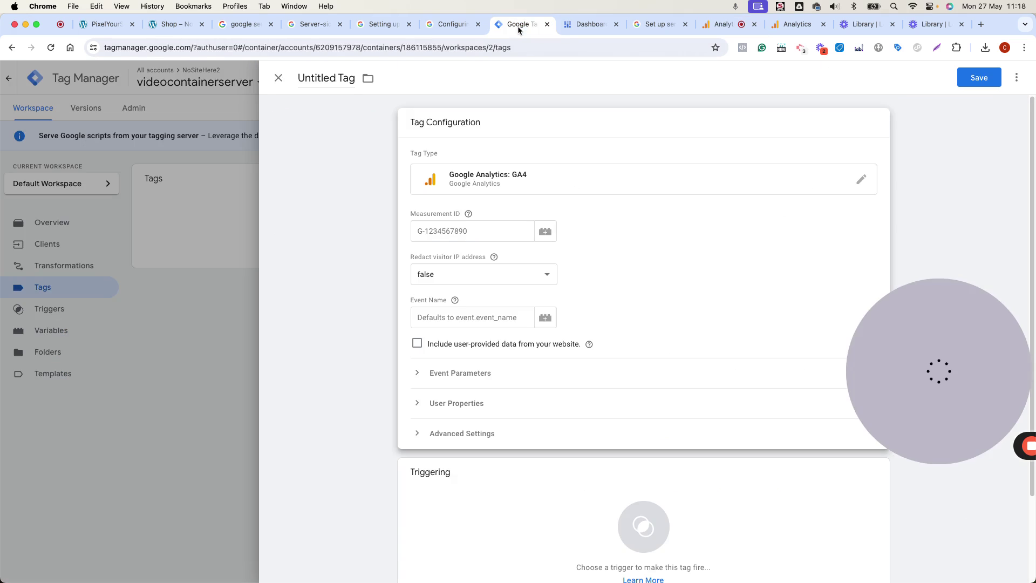
left_click(466, 232)
right_click(467, 232)
left_click(500, 311)
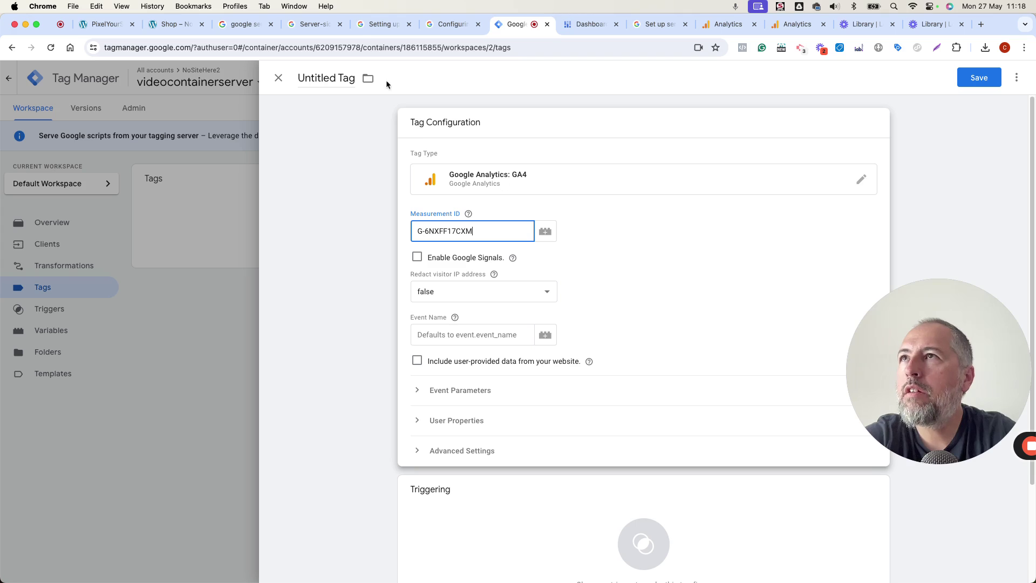
- Read the GA4 configuration docs on setting up the server-side GA4 tag
left_click(372, 24)
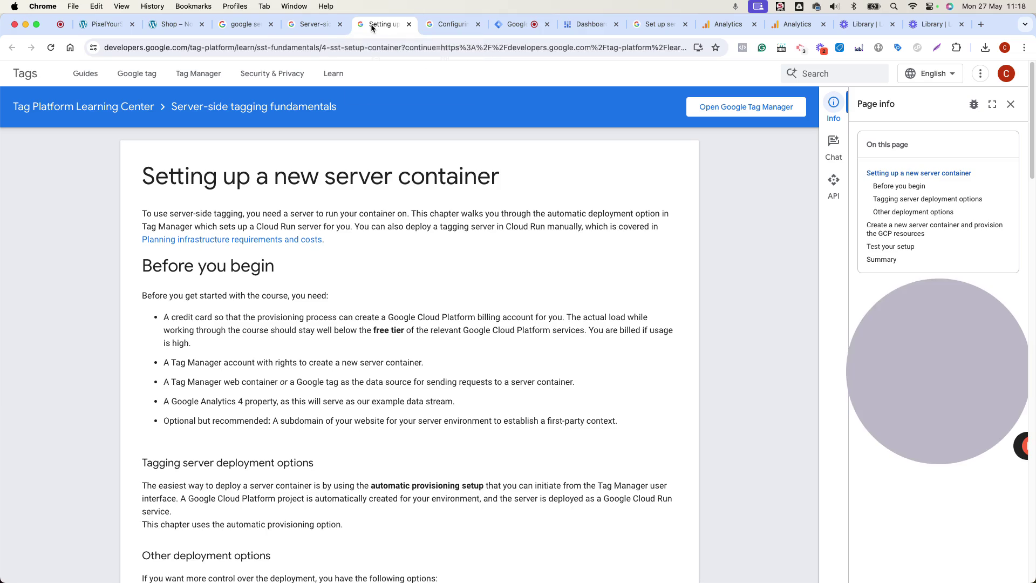
left_click(449, 24)
scroll(499, 331, "down", 10)
scroll(499, 334, "down", 10)
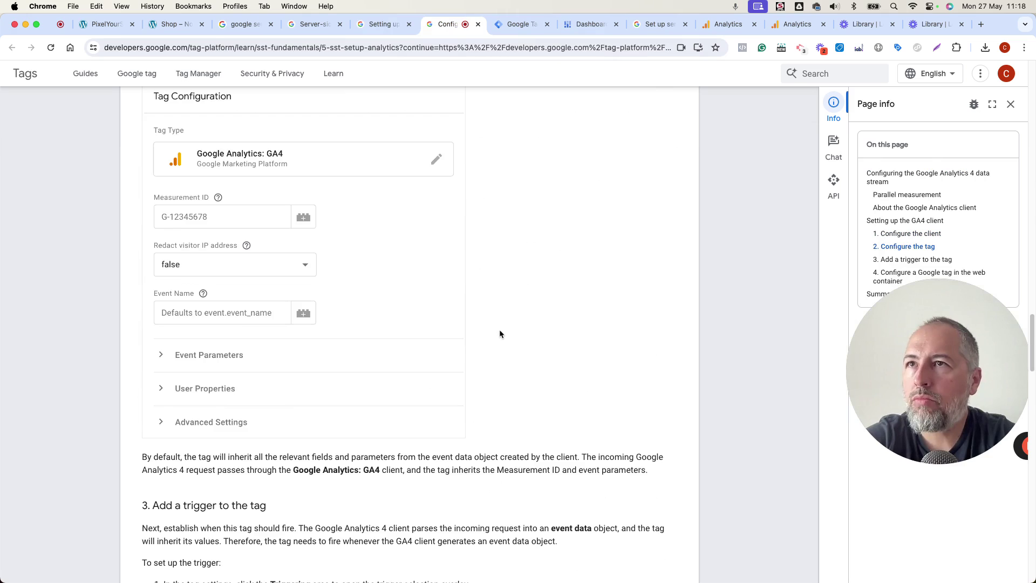
scroll(500, 333, "down", 1)
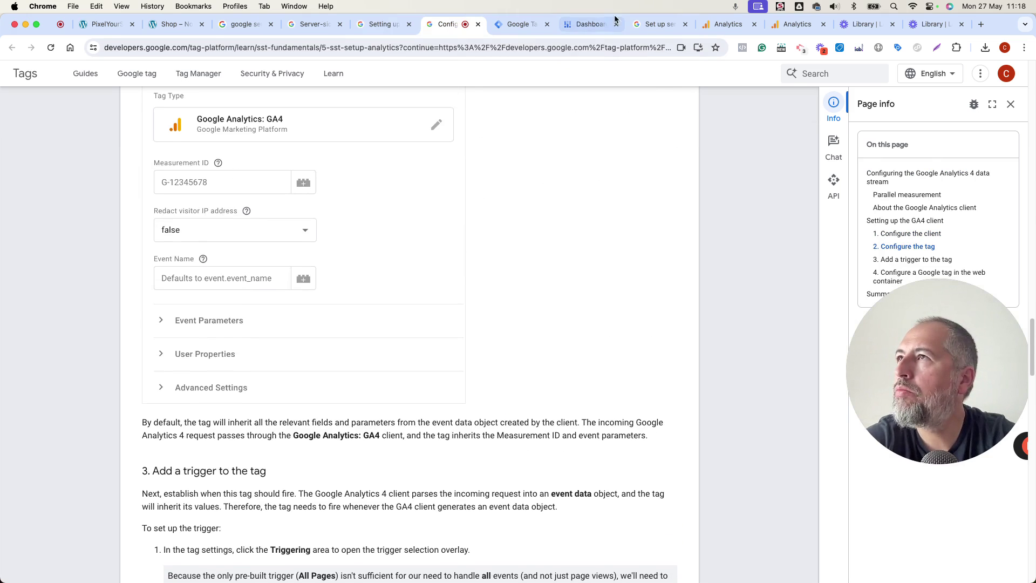
left_click(594, 25)
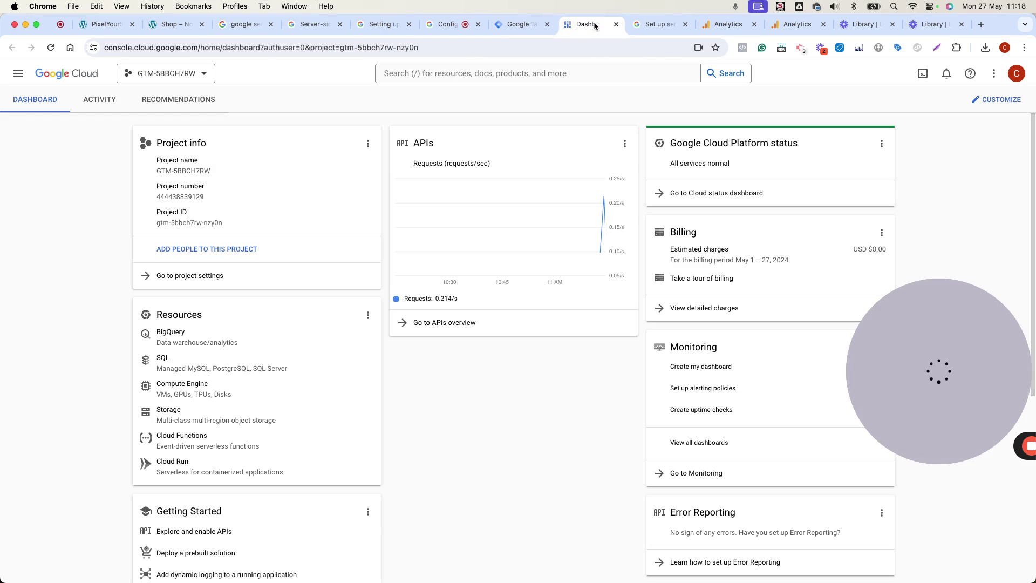
left_click(525, 25)
- Review the tag's User Properties and Event Parameters sections, then open its trigger choices
scroll(568, 307, "down", 2)
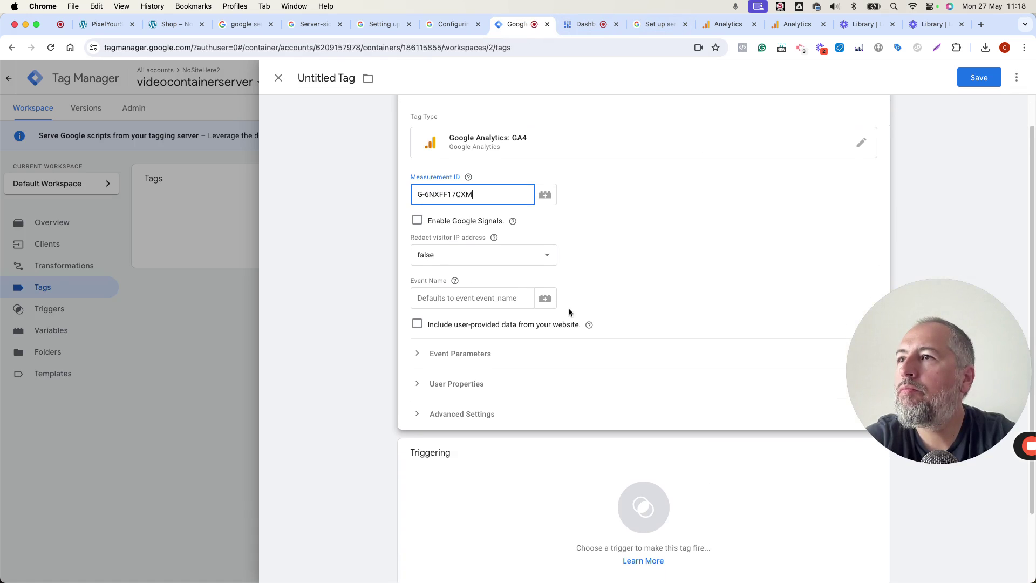
left_click(464, 376)
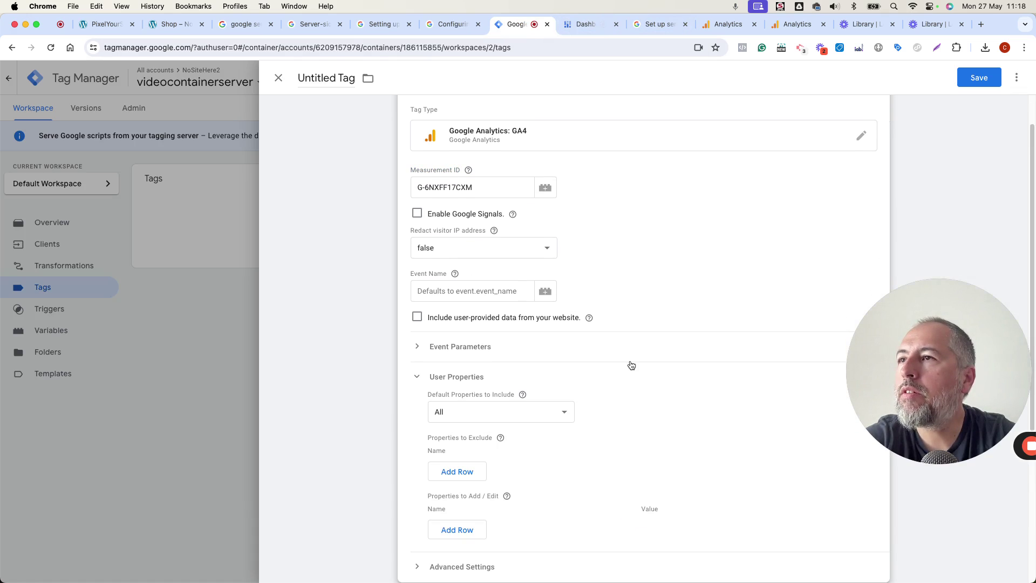
scroll(629, 363, "down", 5)
left_click(462, 251)
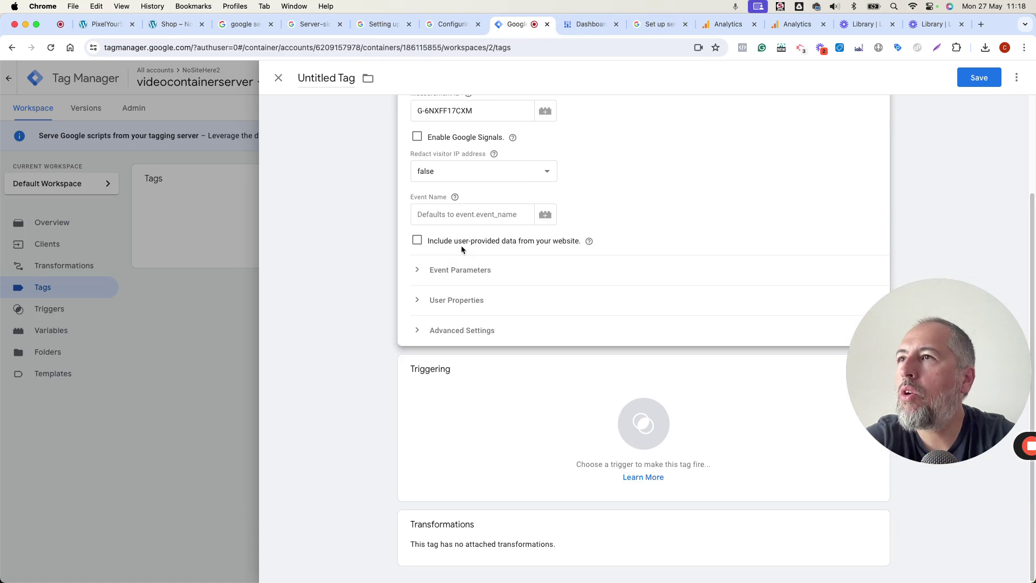
left_click(475, 270)
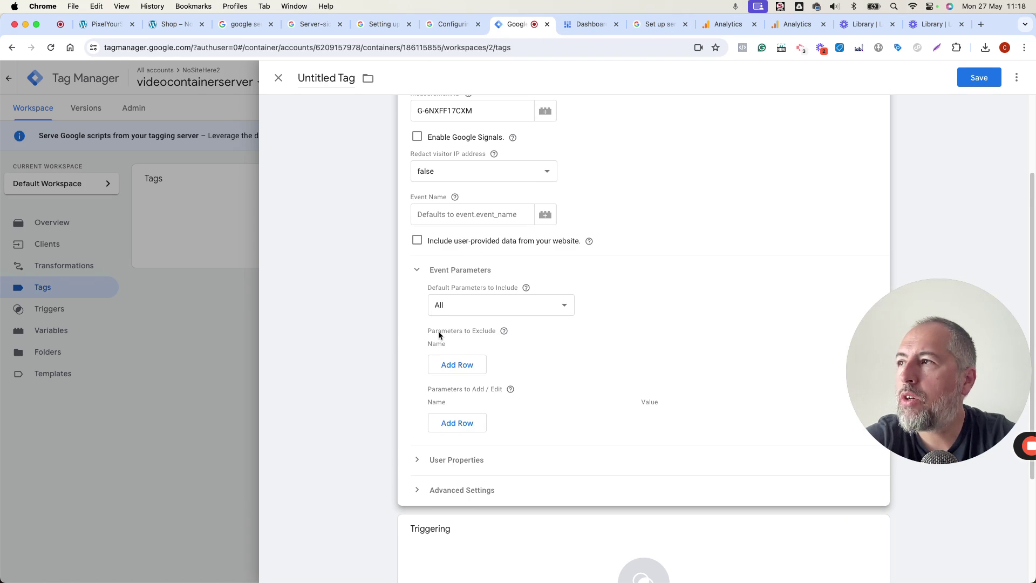
left_click(436, 276)
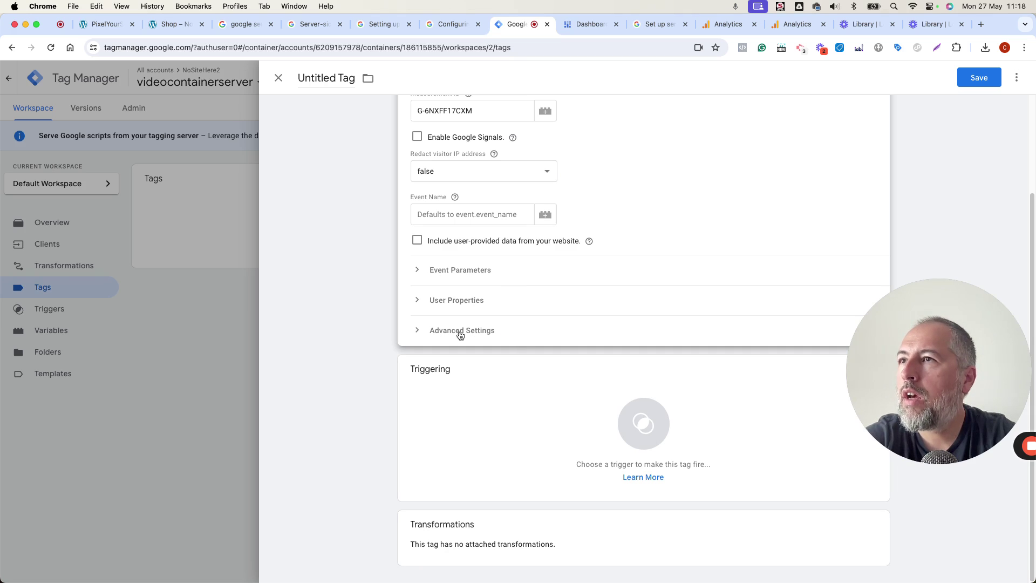
left_click(654, 419)
- Read the docs' '3. Add a trigger to the tag' section on Client Name equals GA4
left_click(451, 24)
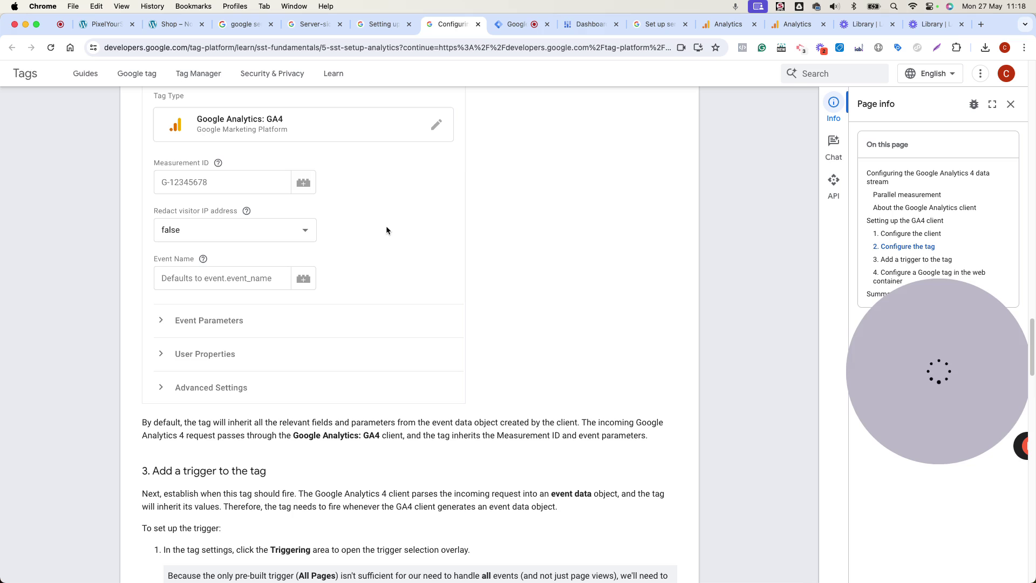
scroll(461, 272, "down", 5)
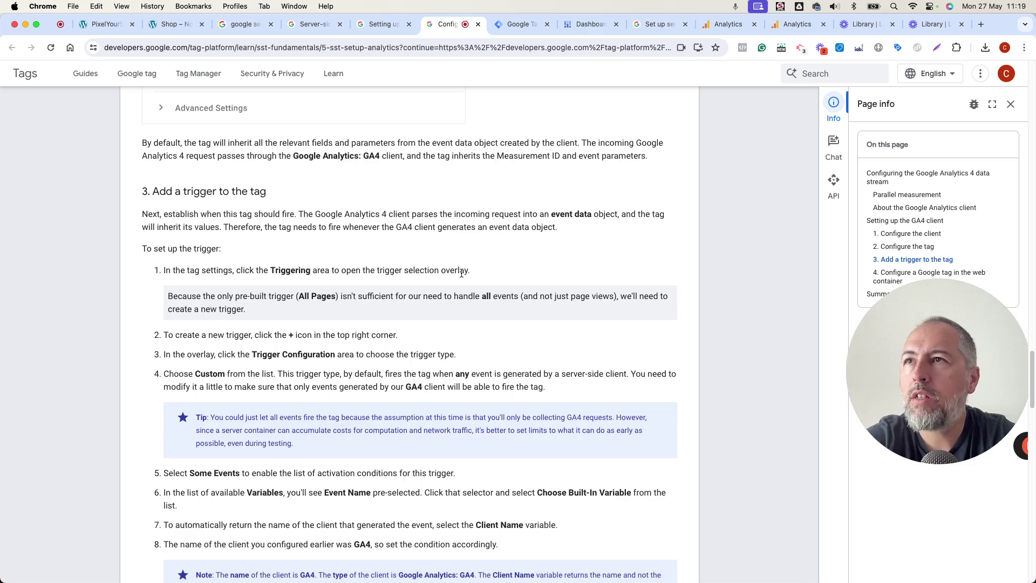
scroll(462, 272, "down", 1)
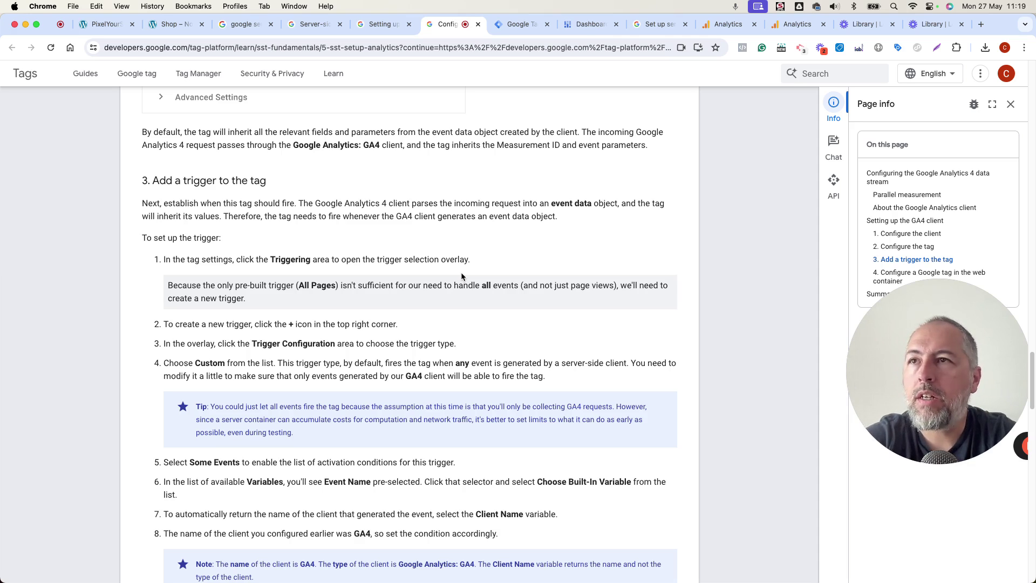
scroll(460, 272, "down", 6)
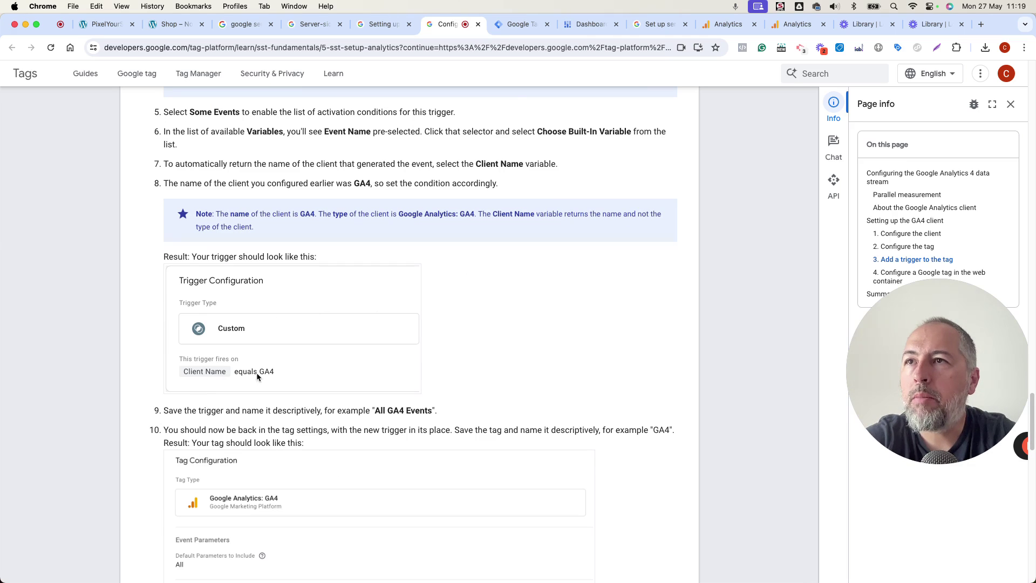
left_click(519, 24)
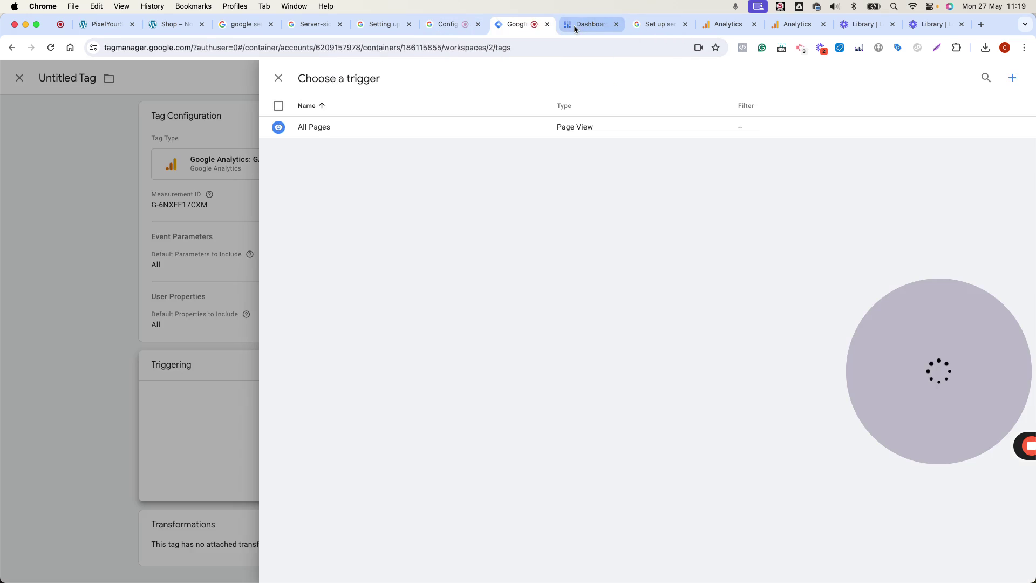
- Start a new trigger of type Custom for the GA4 tag
left_click(574, 25)
left_click(539, 26)
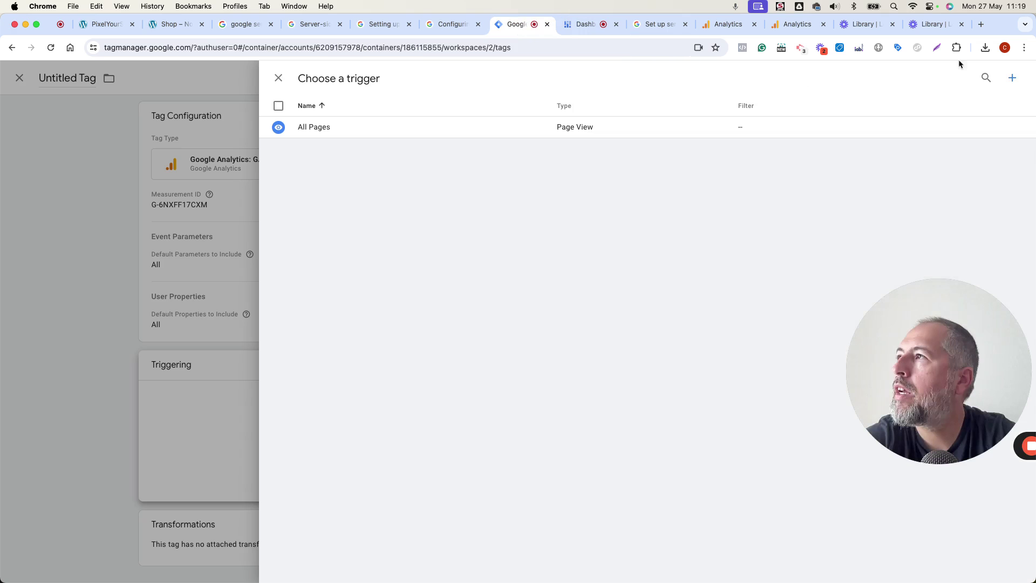
left_click(1013, 78)
left_click(841, 135)
left_click(752, 110)
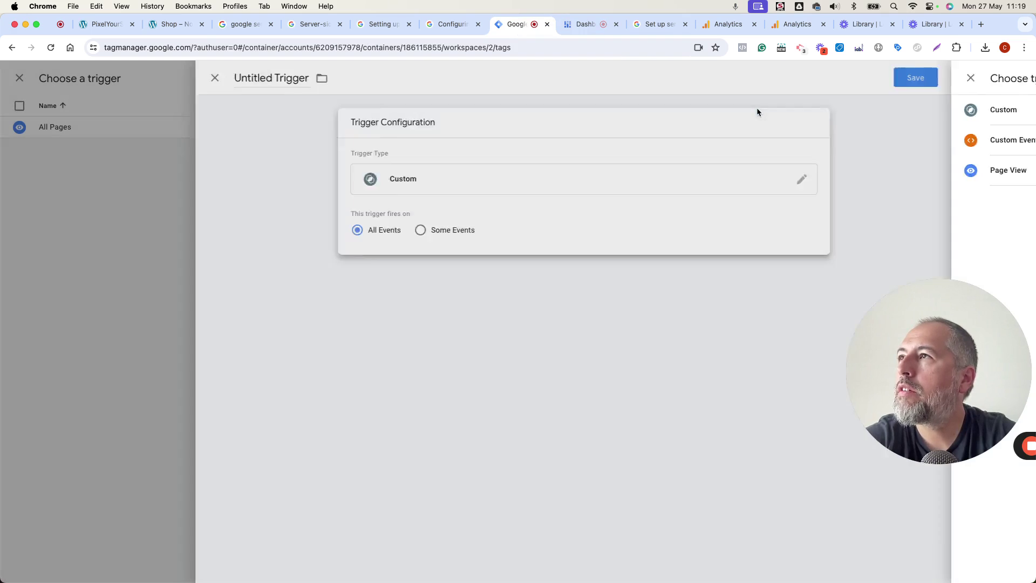
- Make the trigger fire on some events where the built-in Client Name equals GA4
left_click(484, 230)
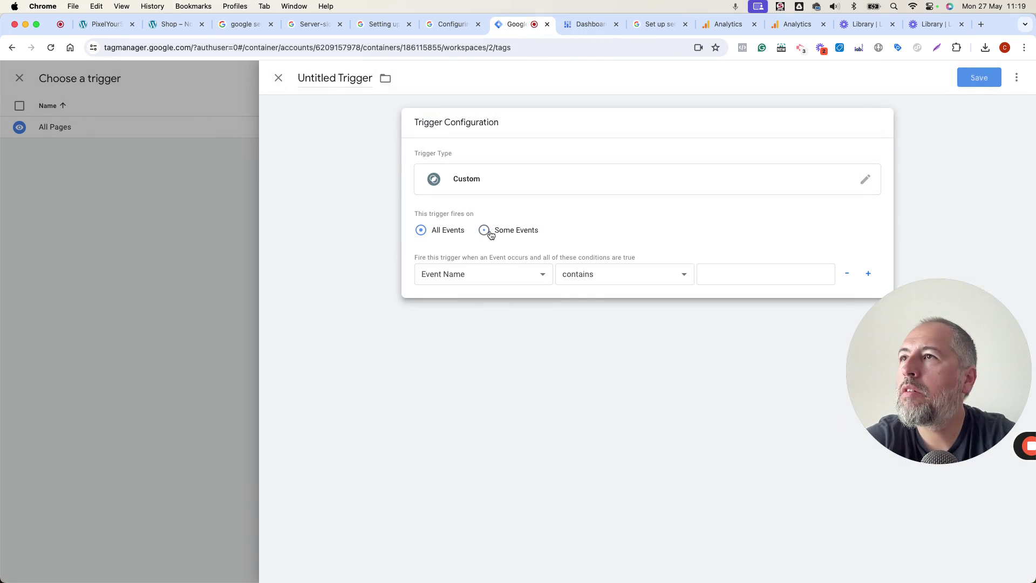
left_click(465, 274)
left_click(467, 302)
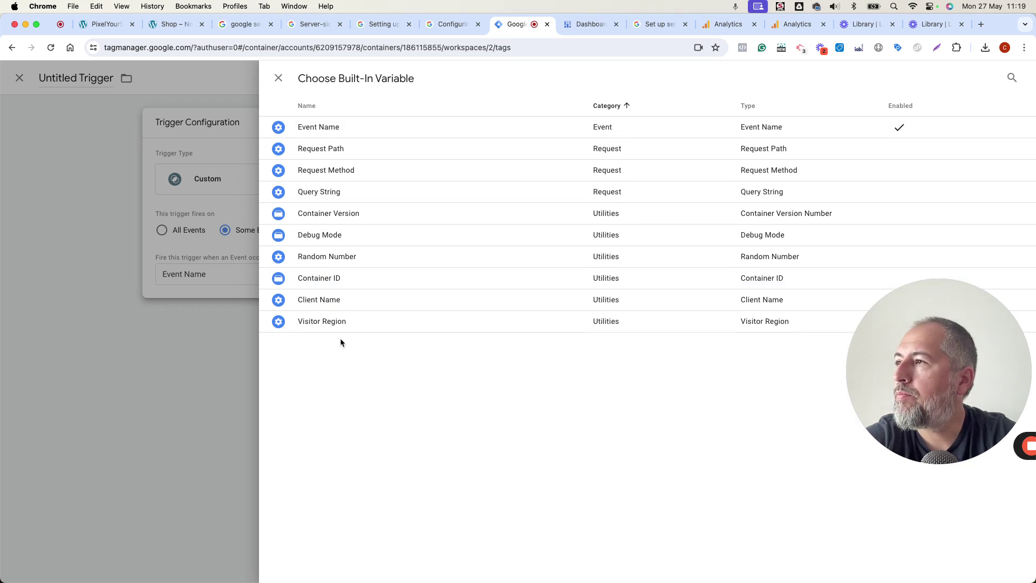
left_click(308, 299)
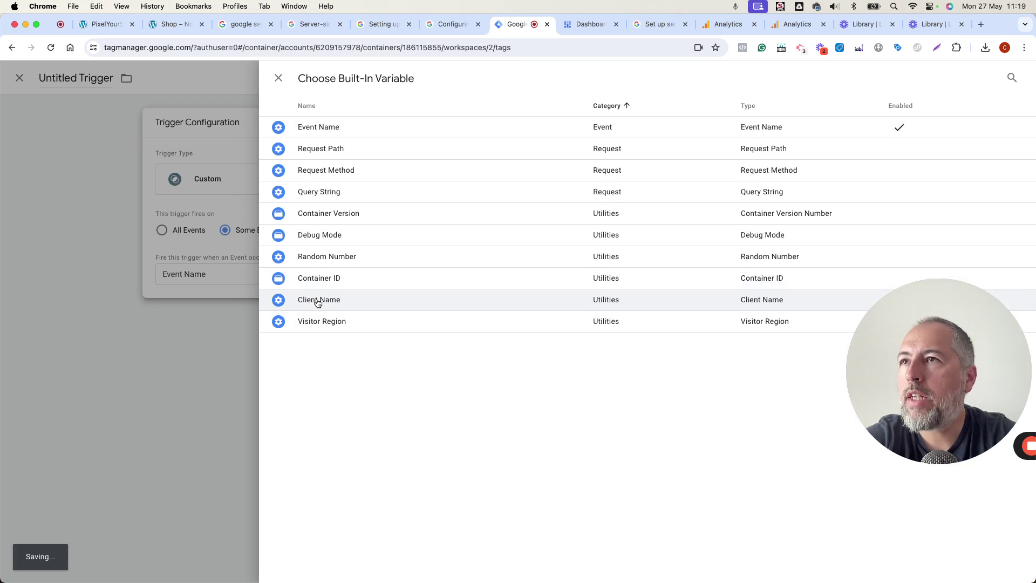
left_click(721, 277)
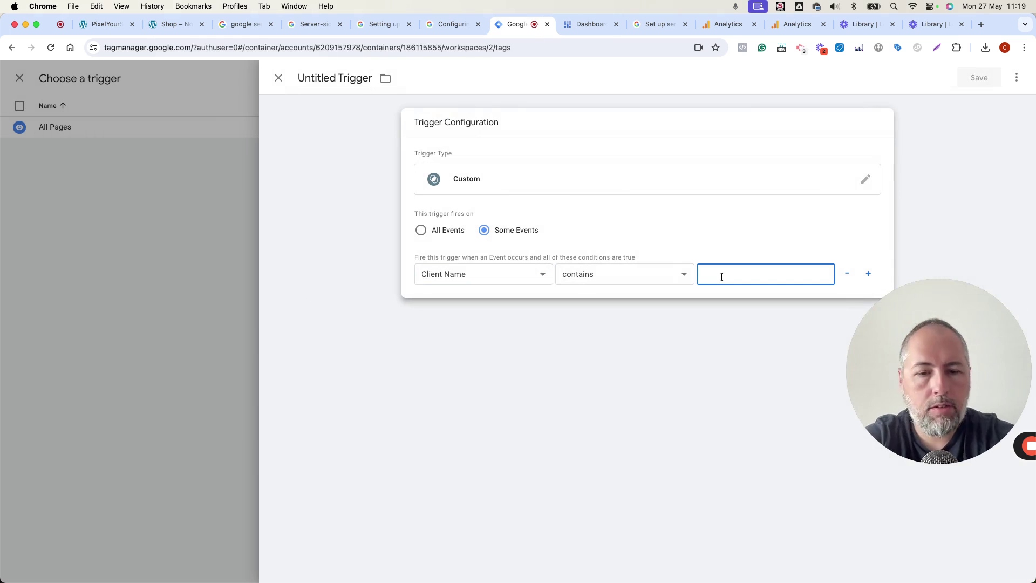
type("ga4")
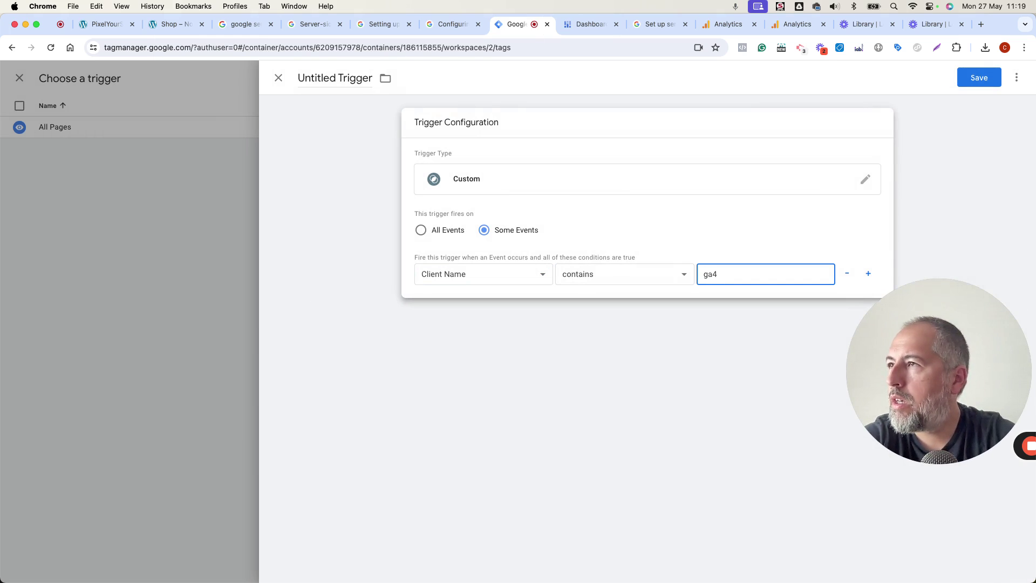
key("BackSpace")
key("BackSpace")
key("BackSpace")
type("G")
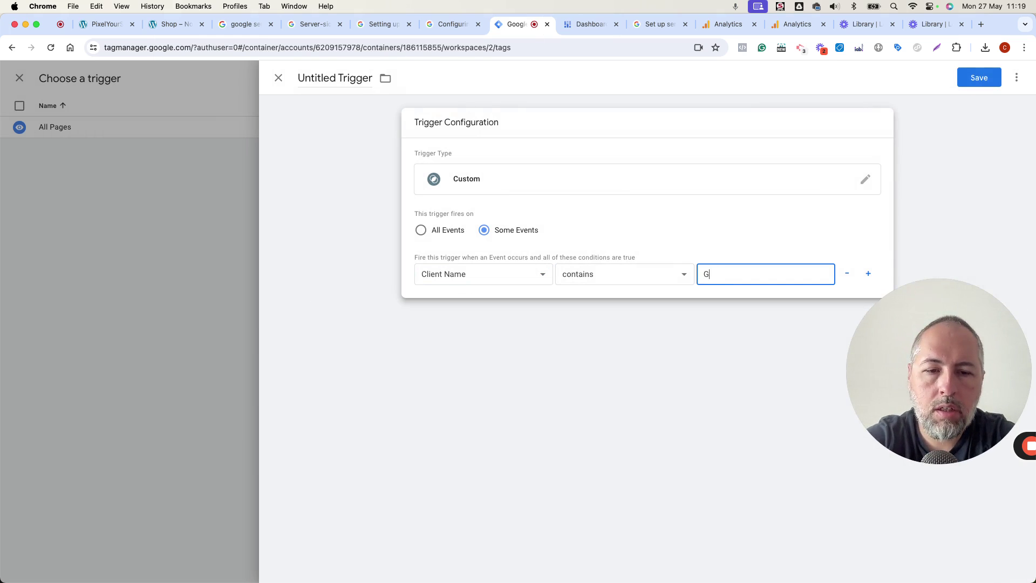
type("A")
key("BackSpace")
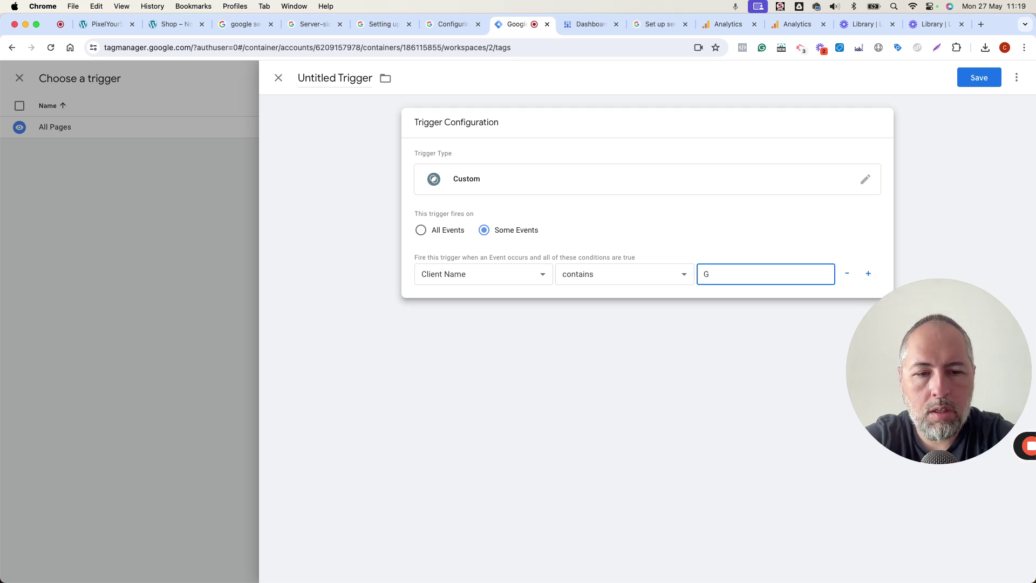
type("A4")
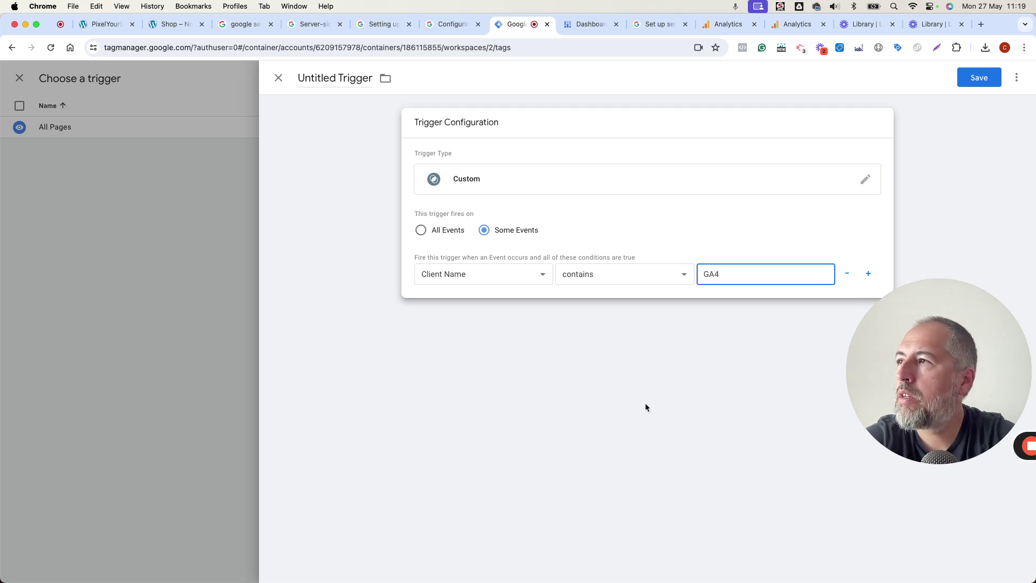
- Save the trigger under the name Client GA4
left_click(974, 79)
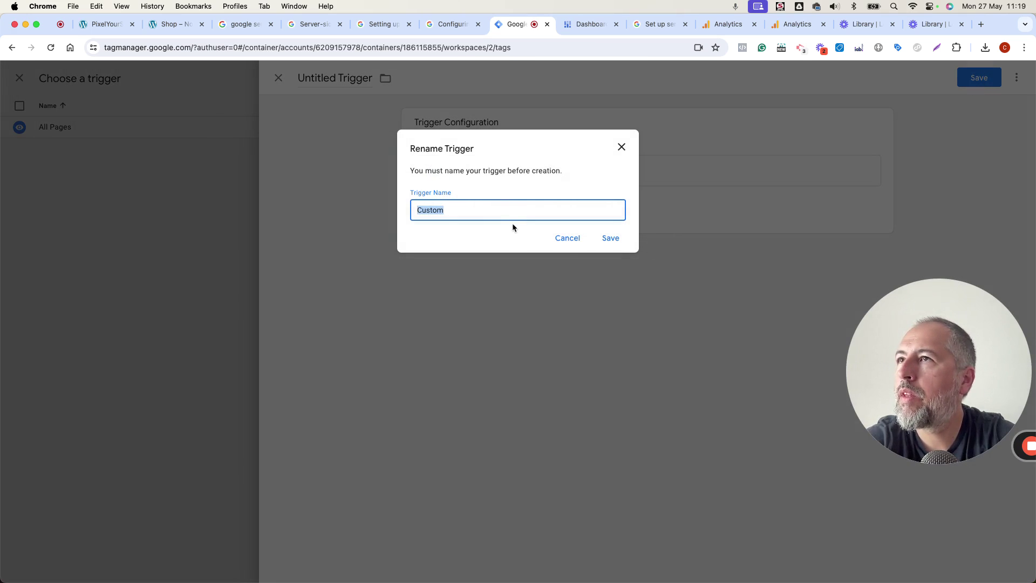
type("C")
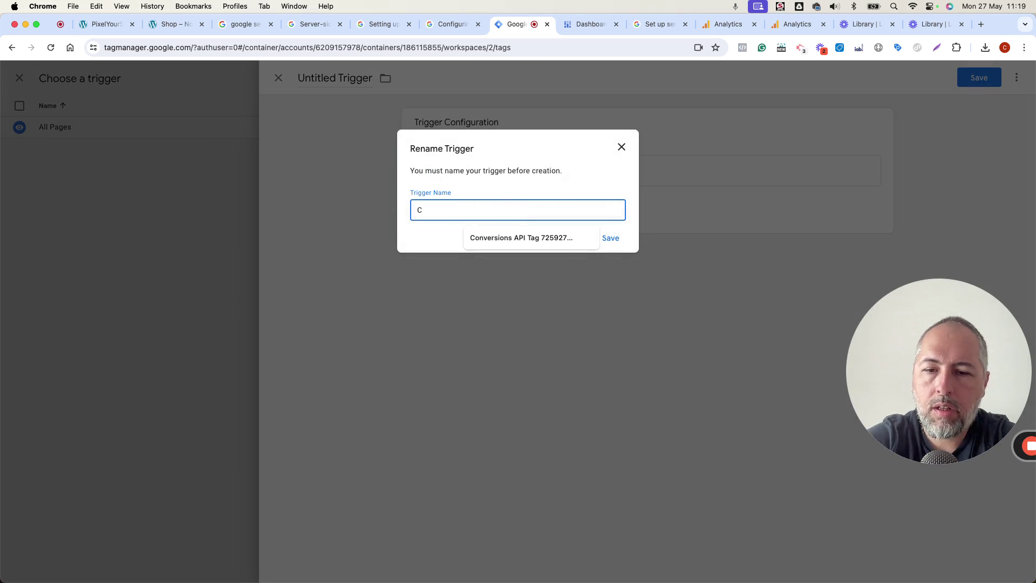
type("lient")
type(" F")
type("A")
type("4")
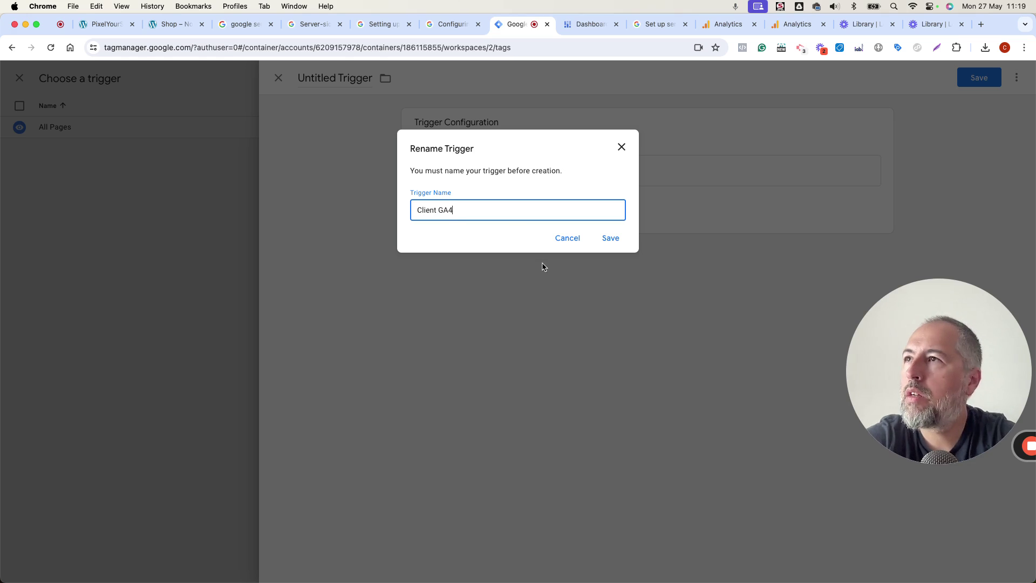
left_click(611, 238)
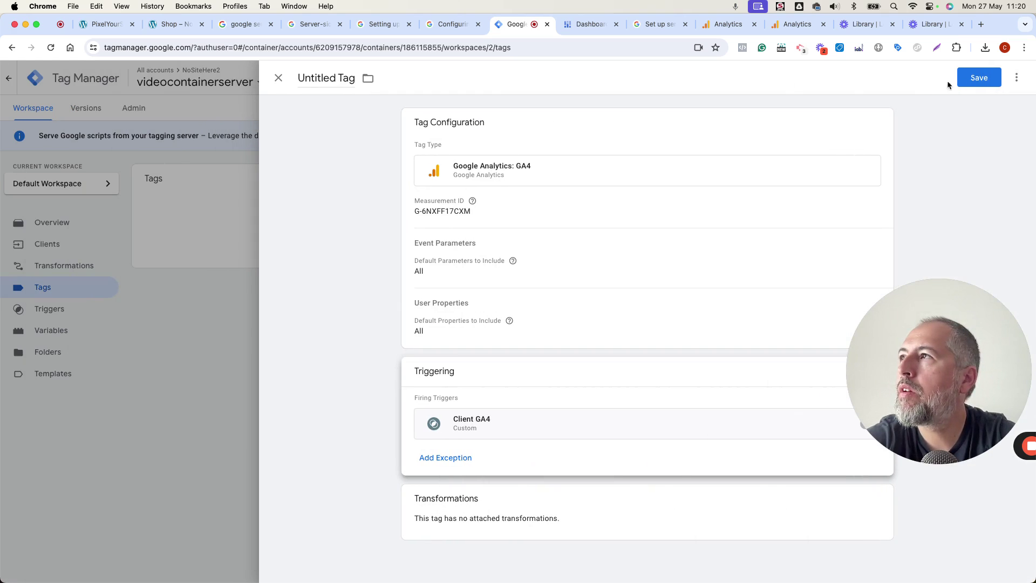
- Save the GA4 tag named G-6NXFF17CXM, using the web stream's copied Measurement ID
left_click(969, 78)
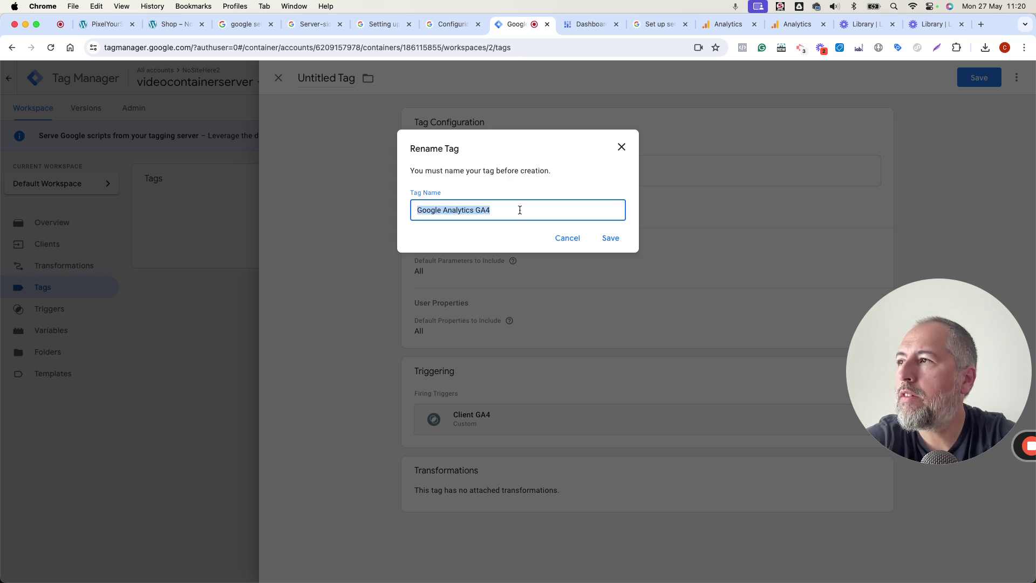
left_click(727, 30)
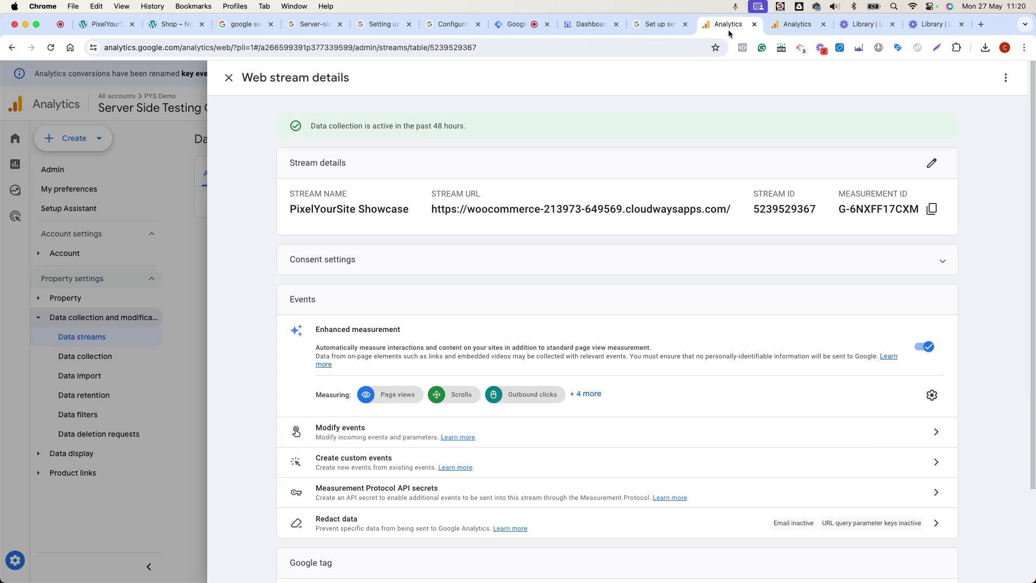
left_click(931, 209)
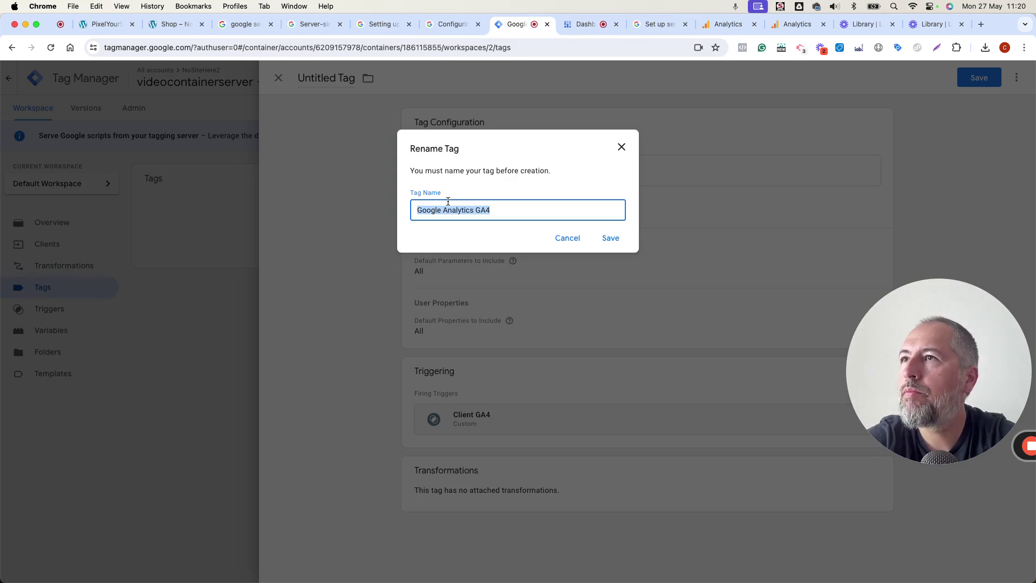
key("super+v")
left_click(609, 237)
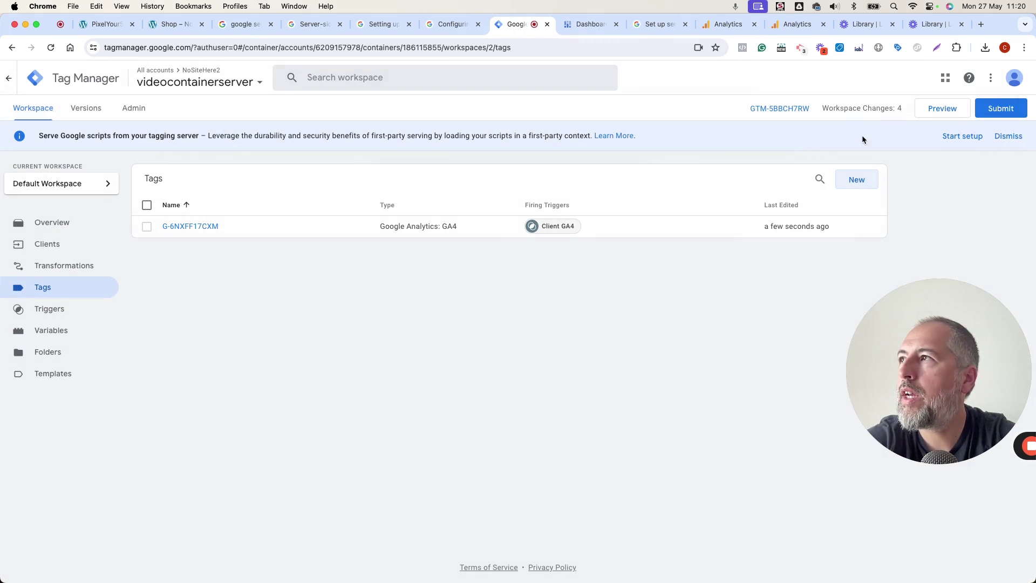
- Submit and publish the workspace changes, skipping the version description
left_click(1001, 110)
left_click(990, 81)
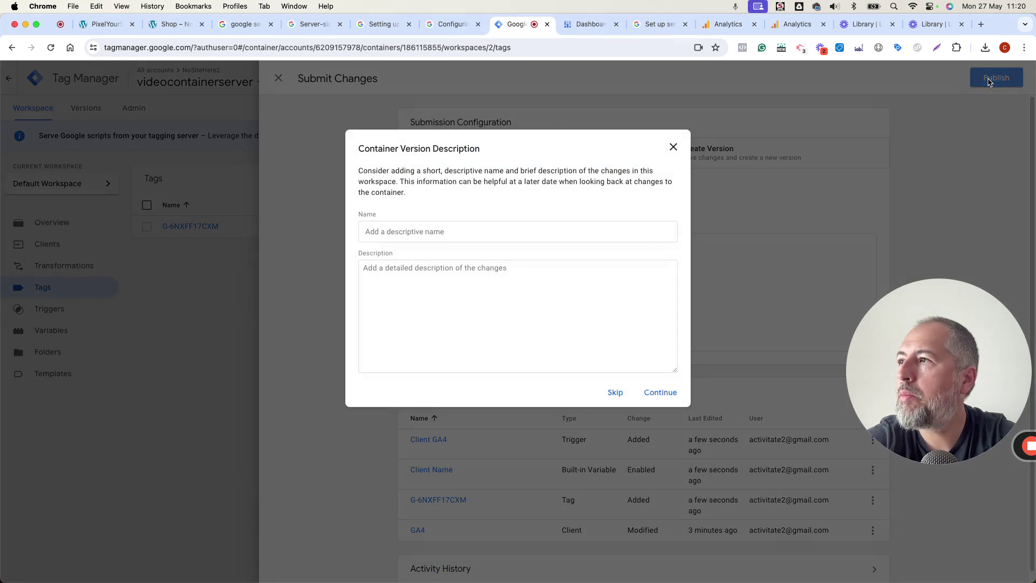
left_click(655, 396)
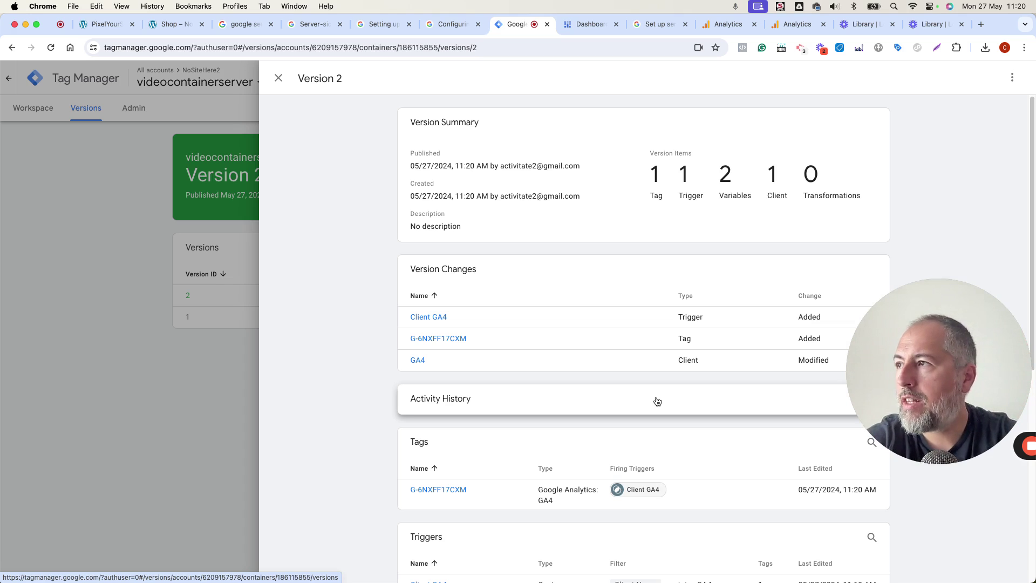
left_click(106, 23)
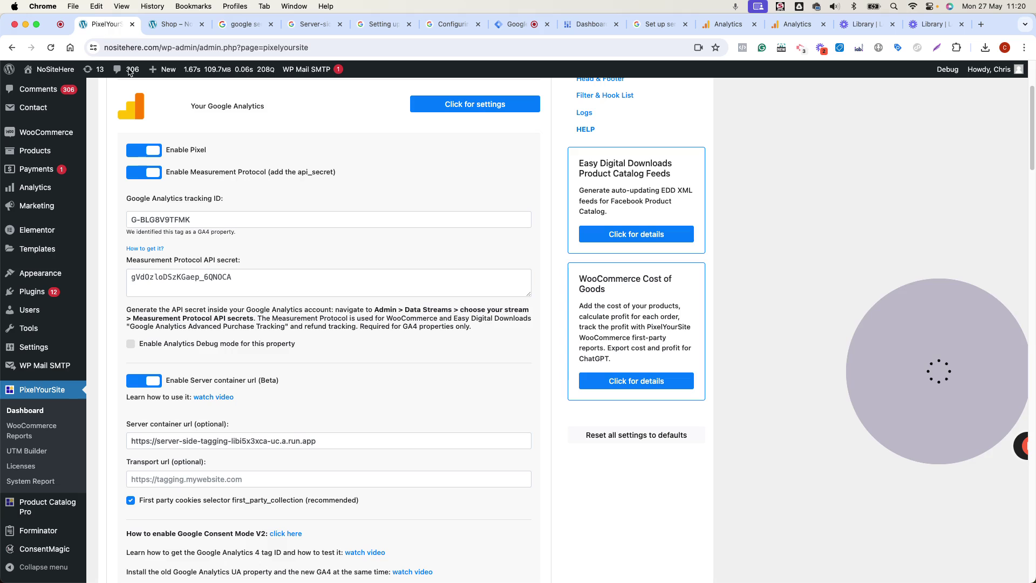
scroll(358, 403, "down", 2)
left_click(358, 397)
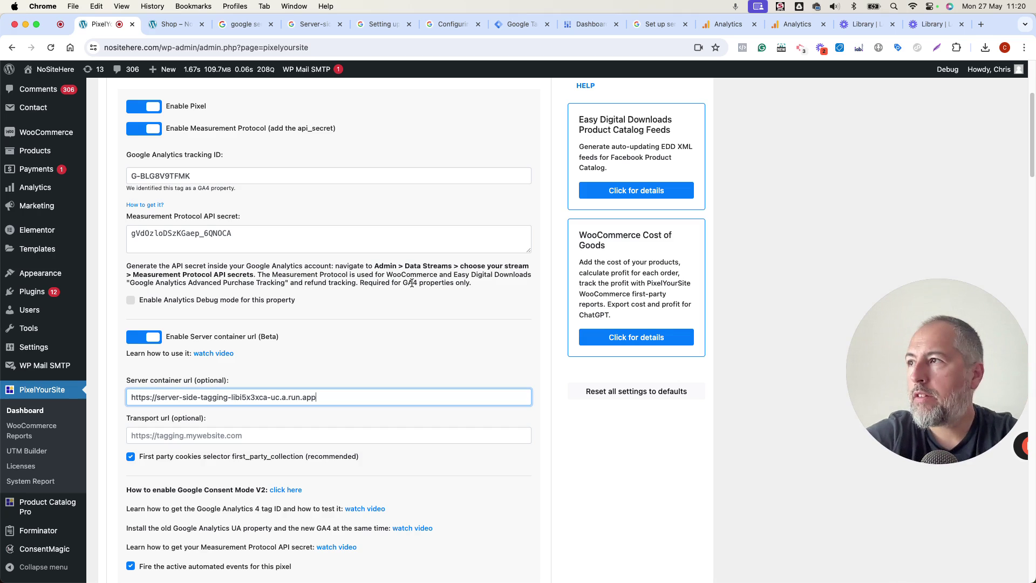
left_click(594, 28)
- Close the Version 2 summary and return to the workspace overview
left_click(518, 24)
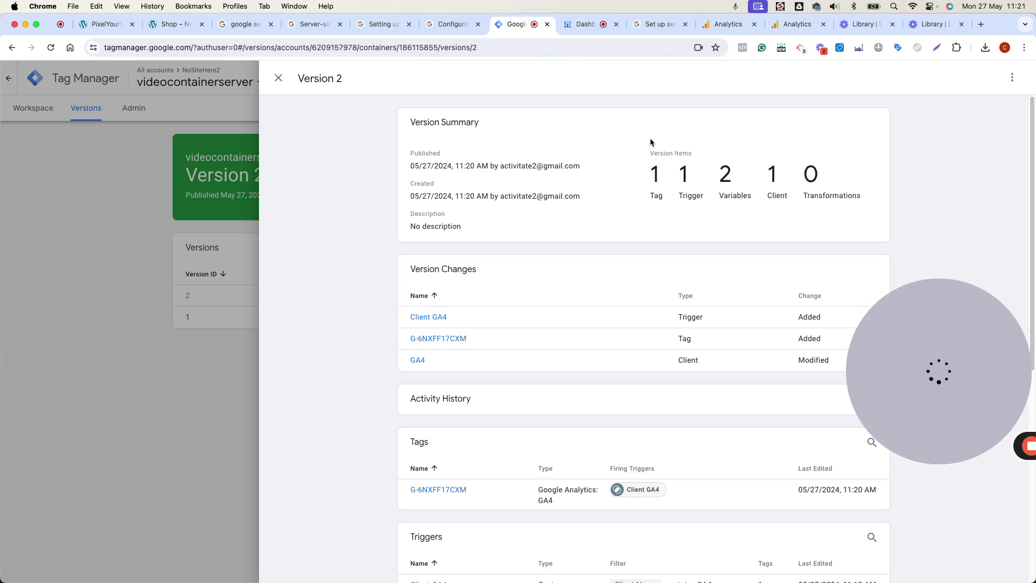
left_click(279, 78)
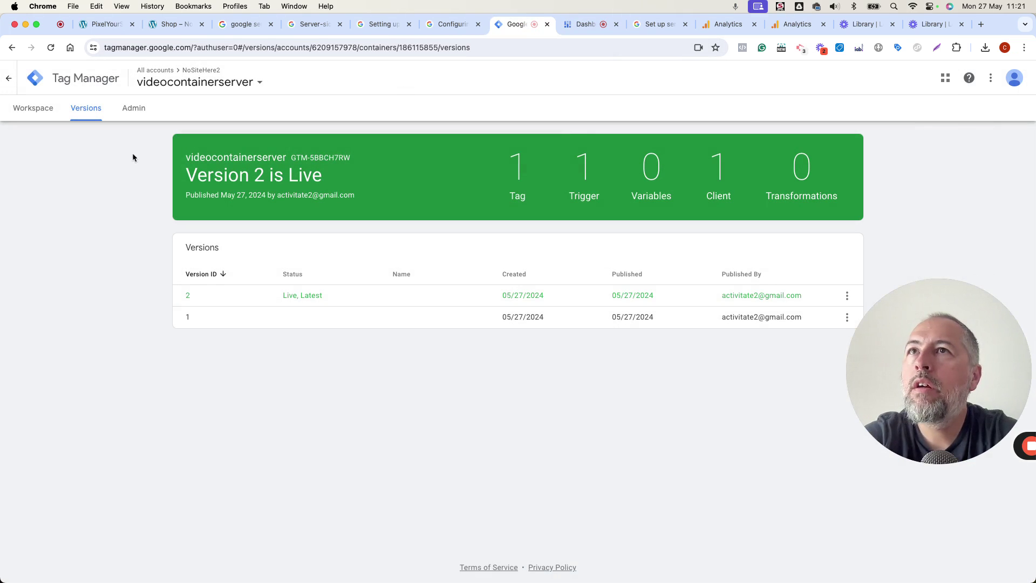
left_click(31, 108)
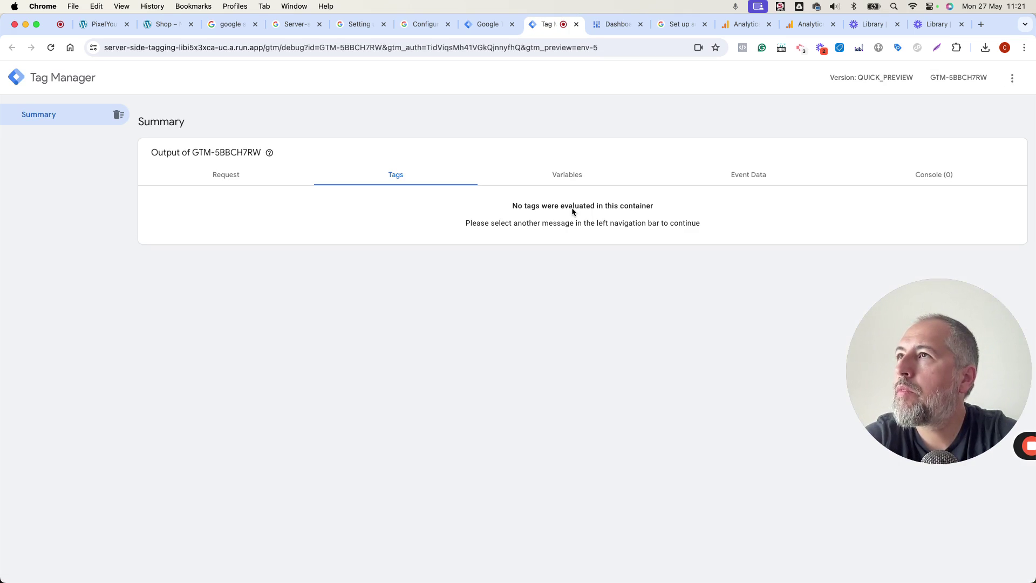
- View the Belt product, add Hoodie with Pocket to the cart, then open Vneck Tshirt
left_click(163, 24)
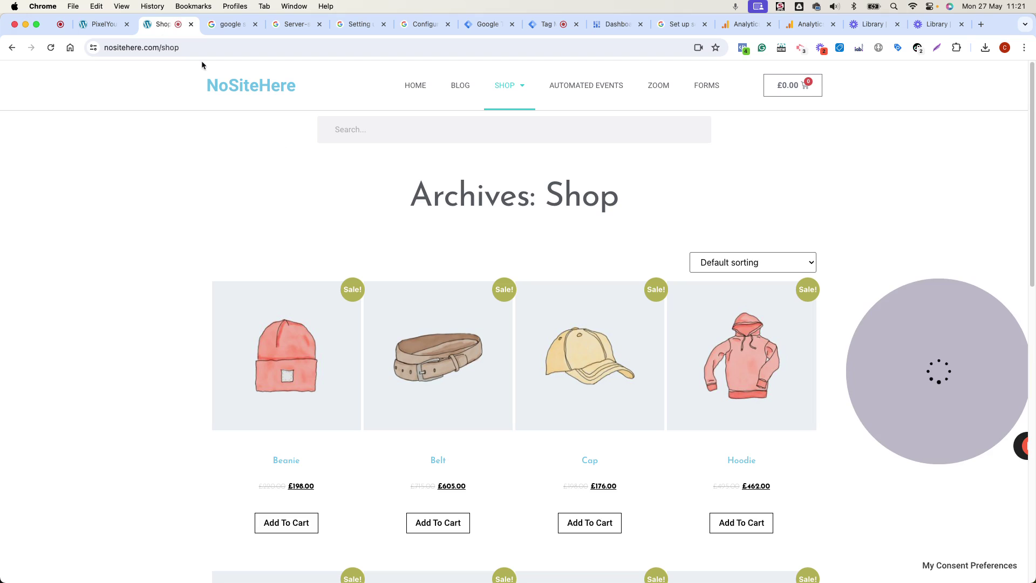
left_click(426, 305)
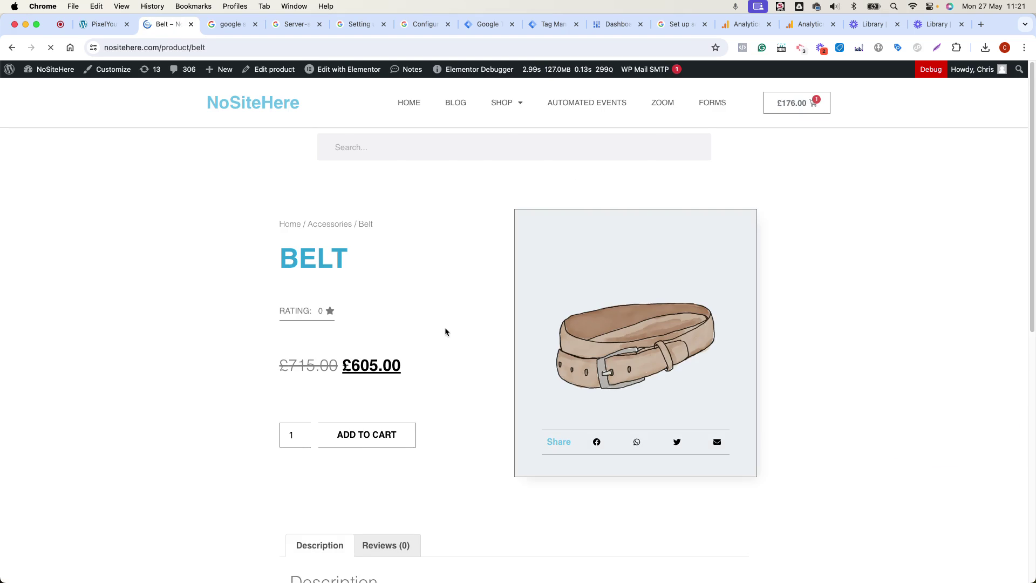
scroll(446, 327, "down", 10)
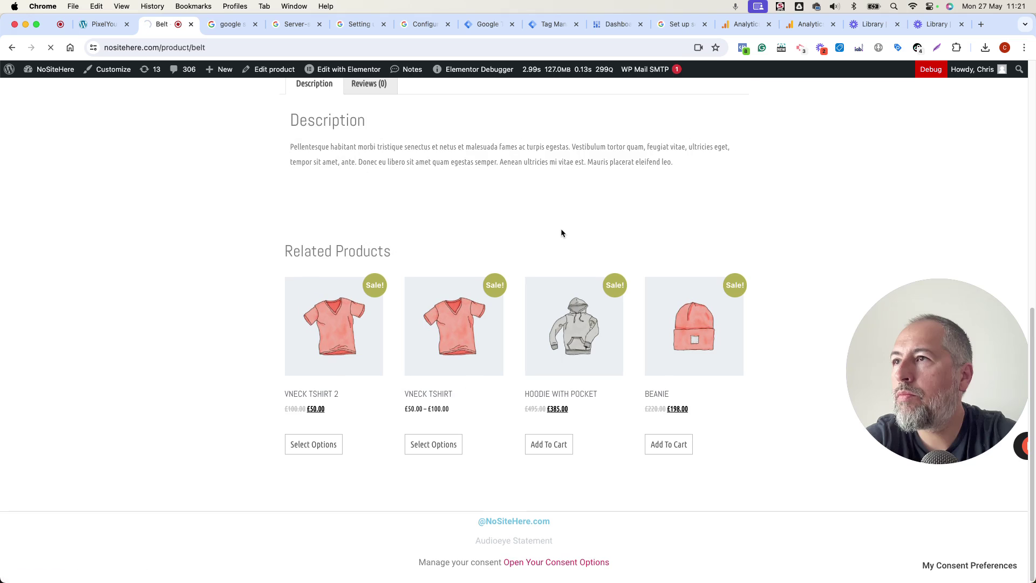
left_click(542, 444)
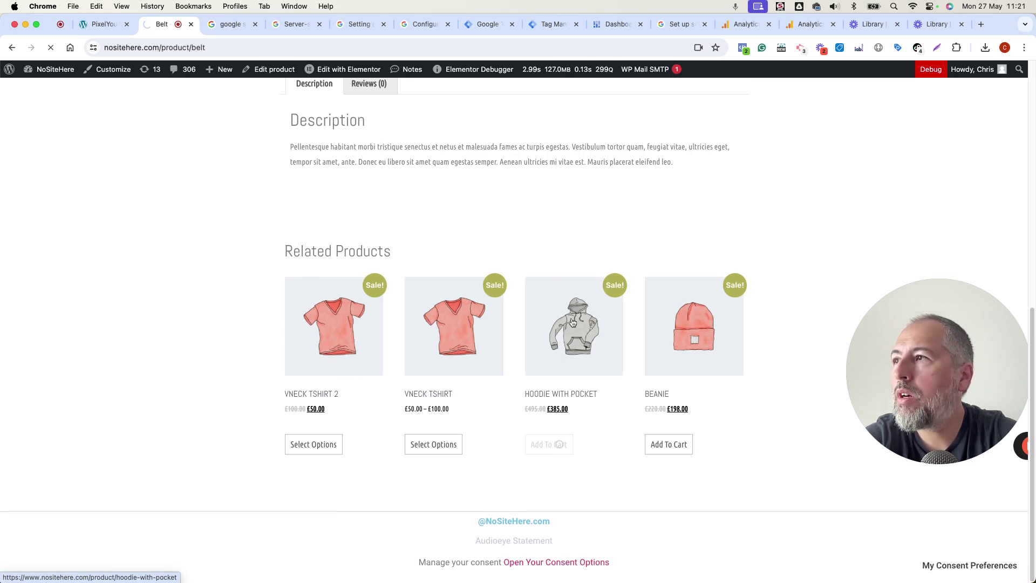
left_click(556, 25)
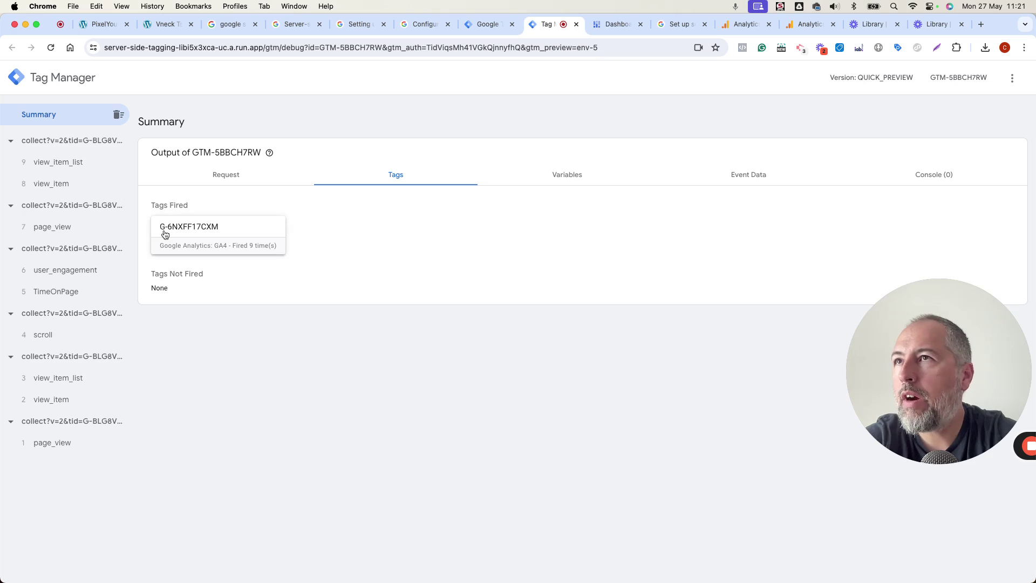
- Check the debugger's Tags tab for G-6NXFF17CXM on view_item_list and TimeOnPage events
left_click(74, 168)
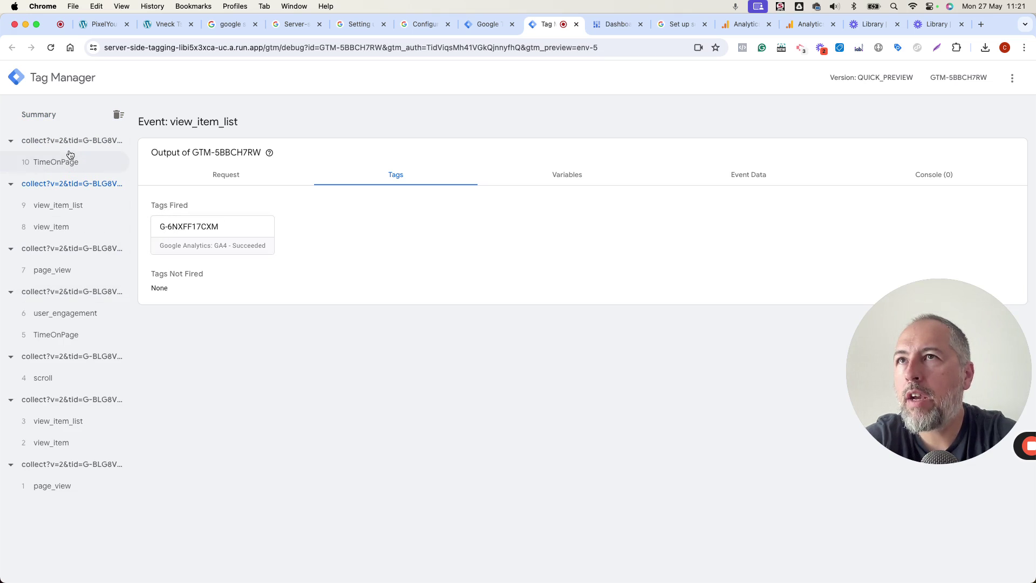
left_click(70, 156)
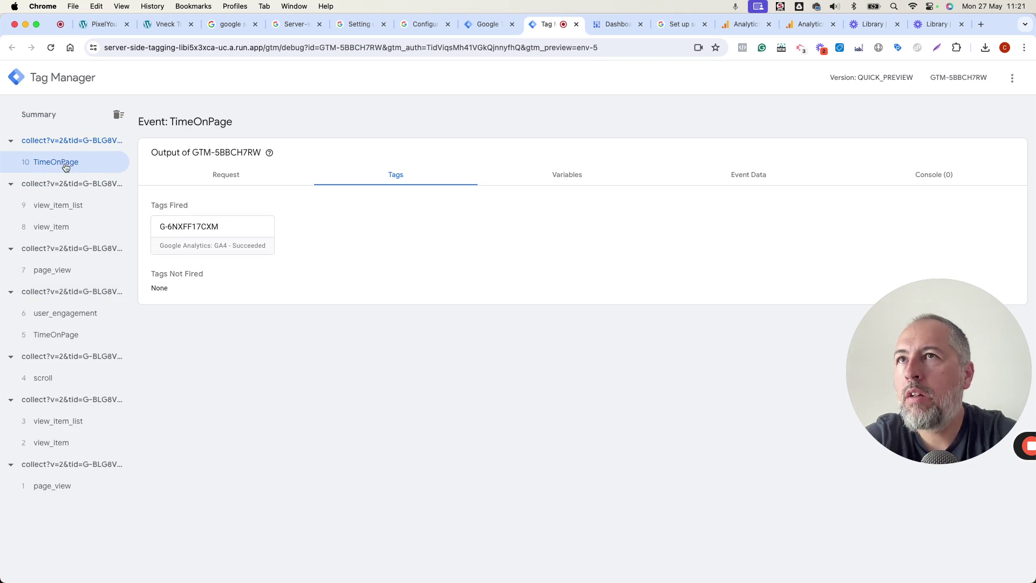
left_click(735, 32)
- Check GA4 Realtime overview shows one user with Belt and Vneck Tshirt page views
left_click(226, 73)
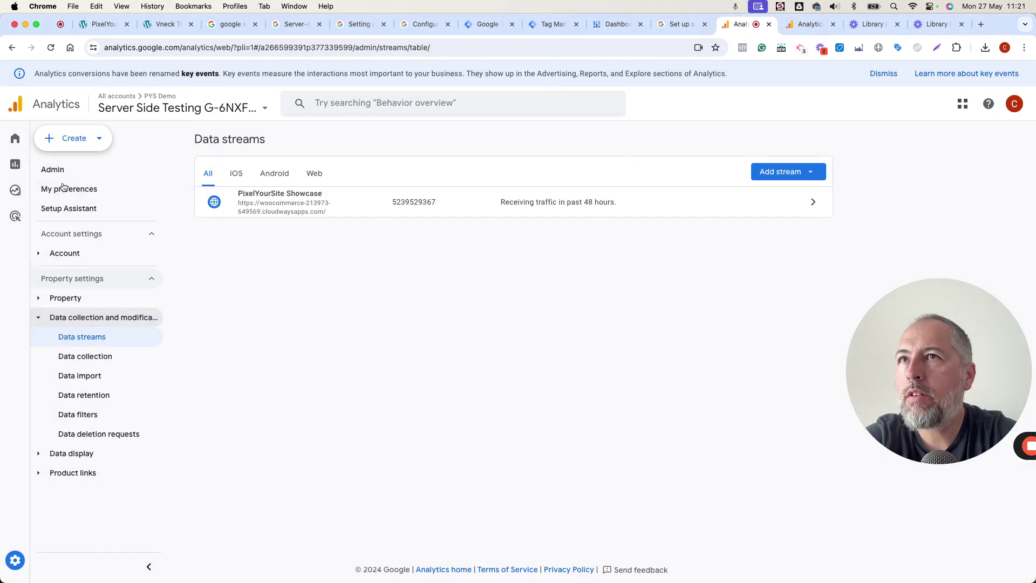
left_click(42, 166)
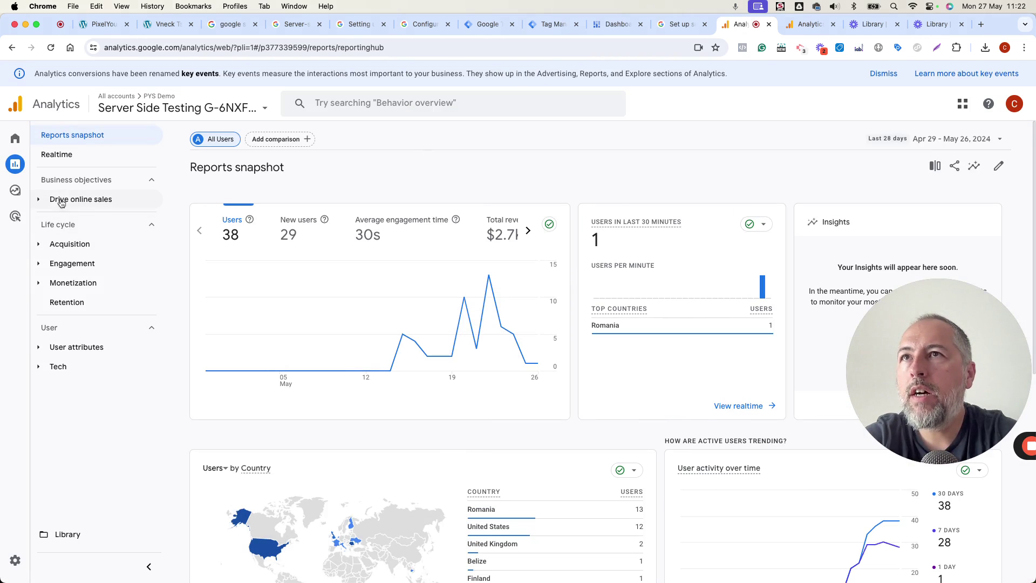
left_click(59, 155)
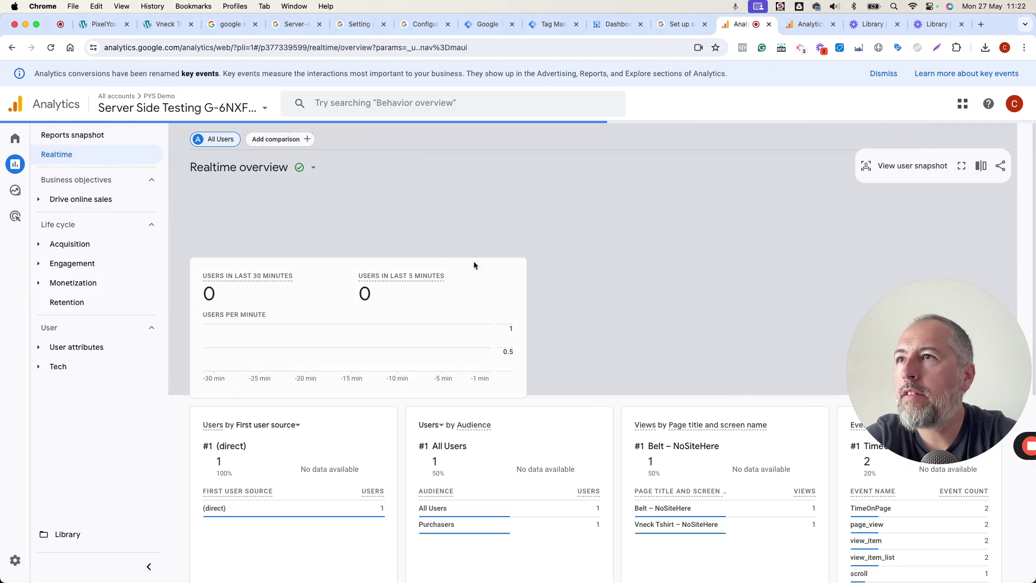
scroll(462, 354, "down", 1)
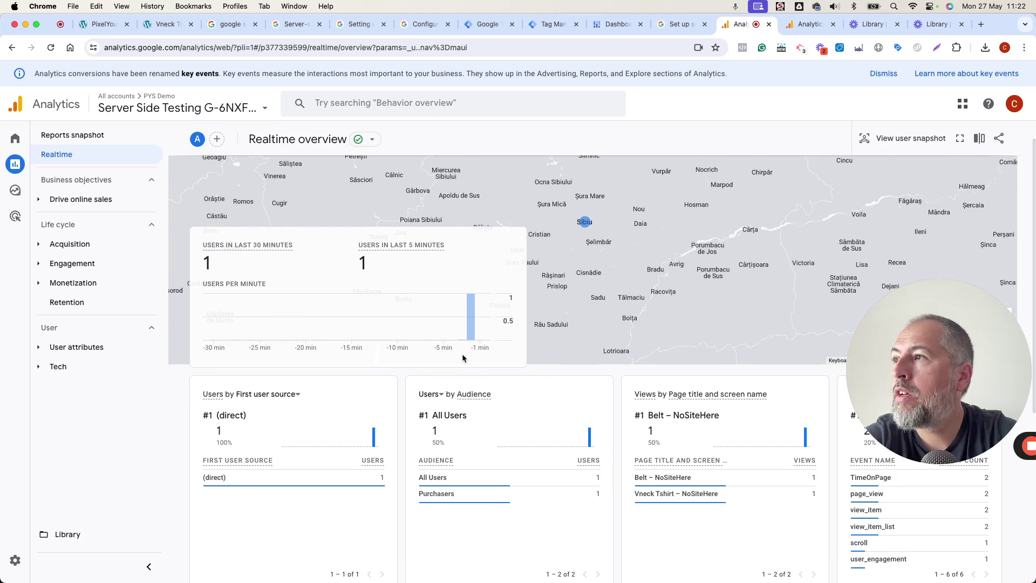
scroll(462, 354, "up", 1)
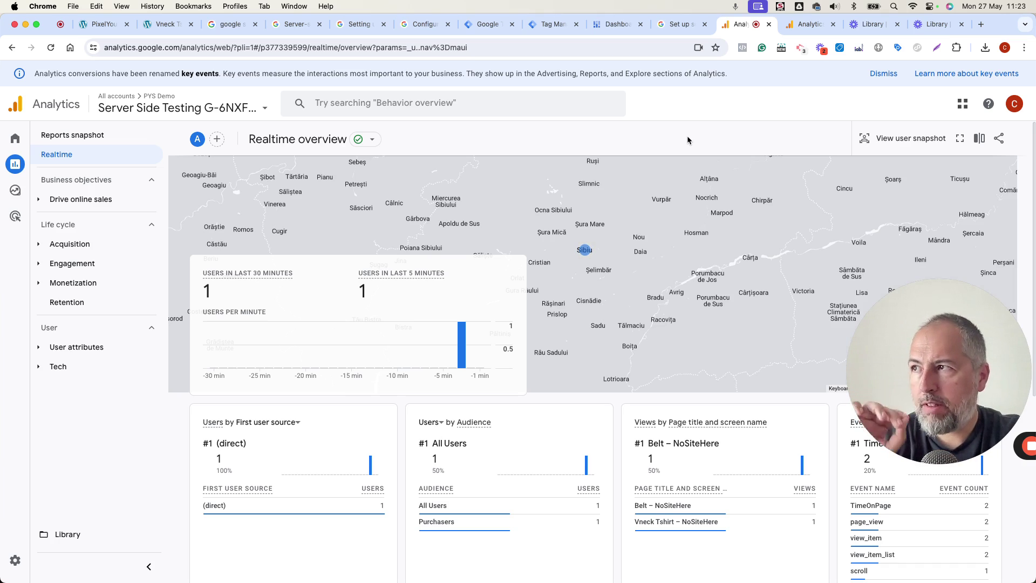
key("super+8")
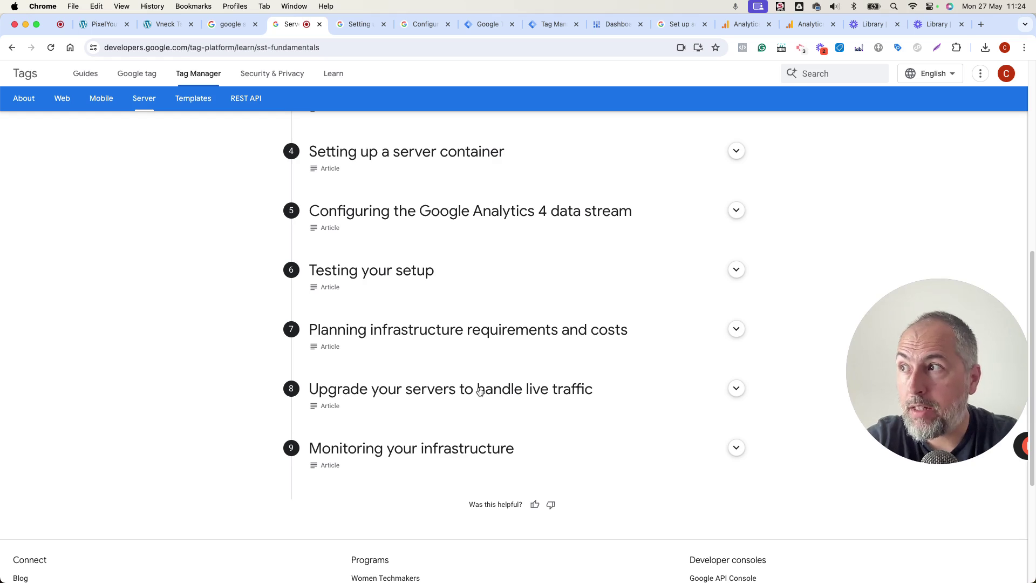
scroll(542, 384, "up", 2)
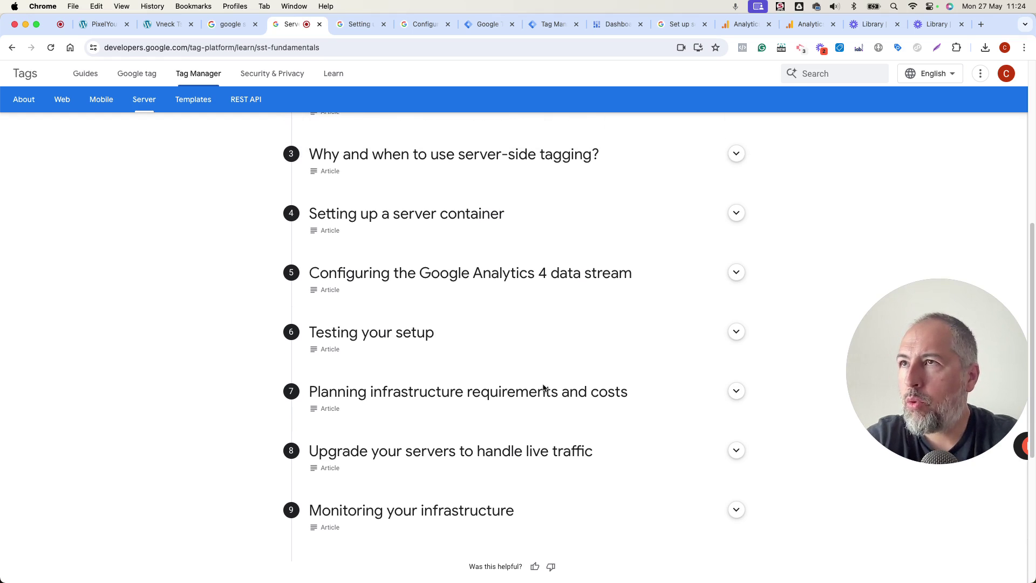
scroll(542, 385, "up", 1)
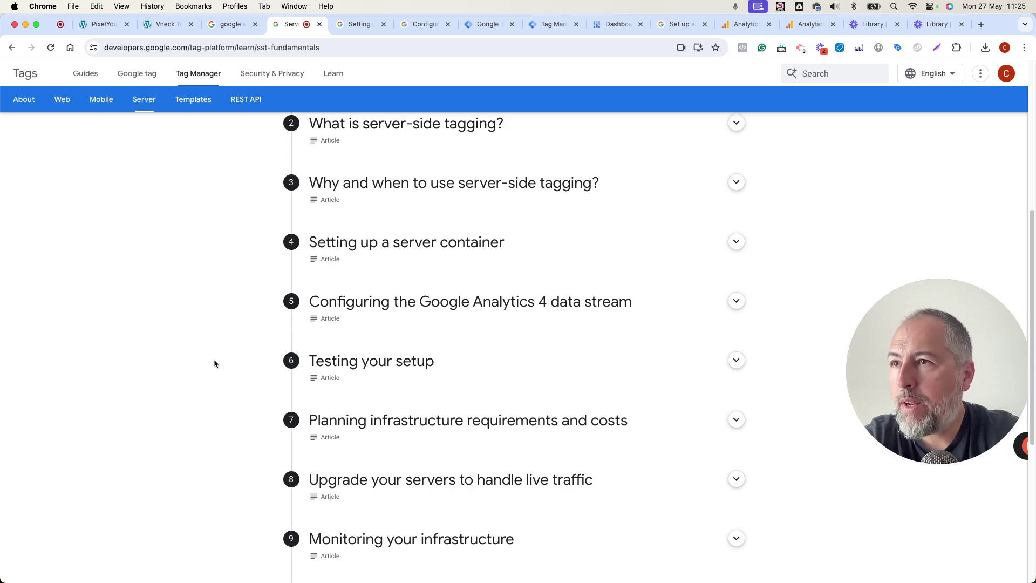
scroll(214, 363, "down", 3)
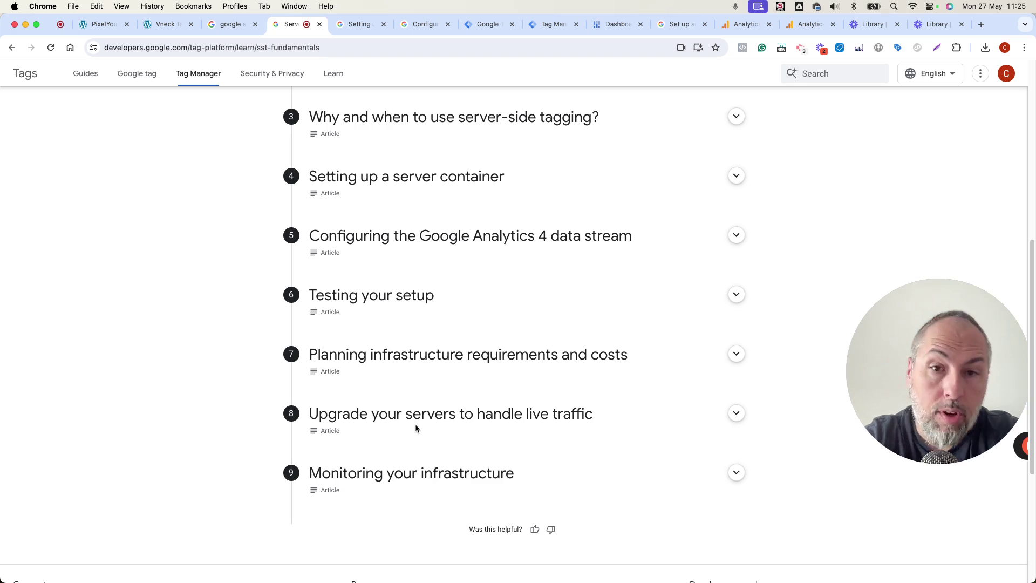